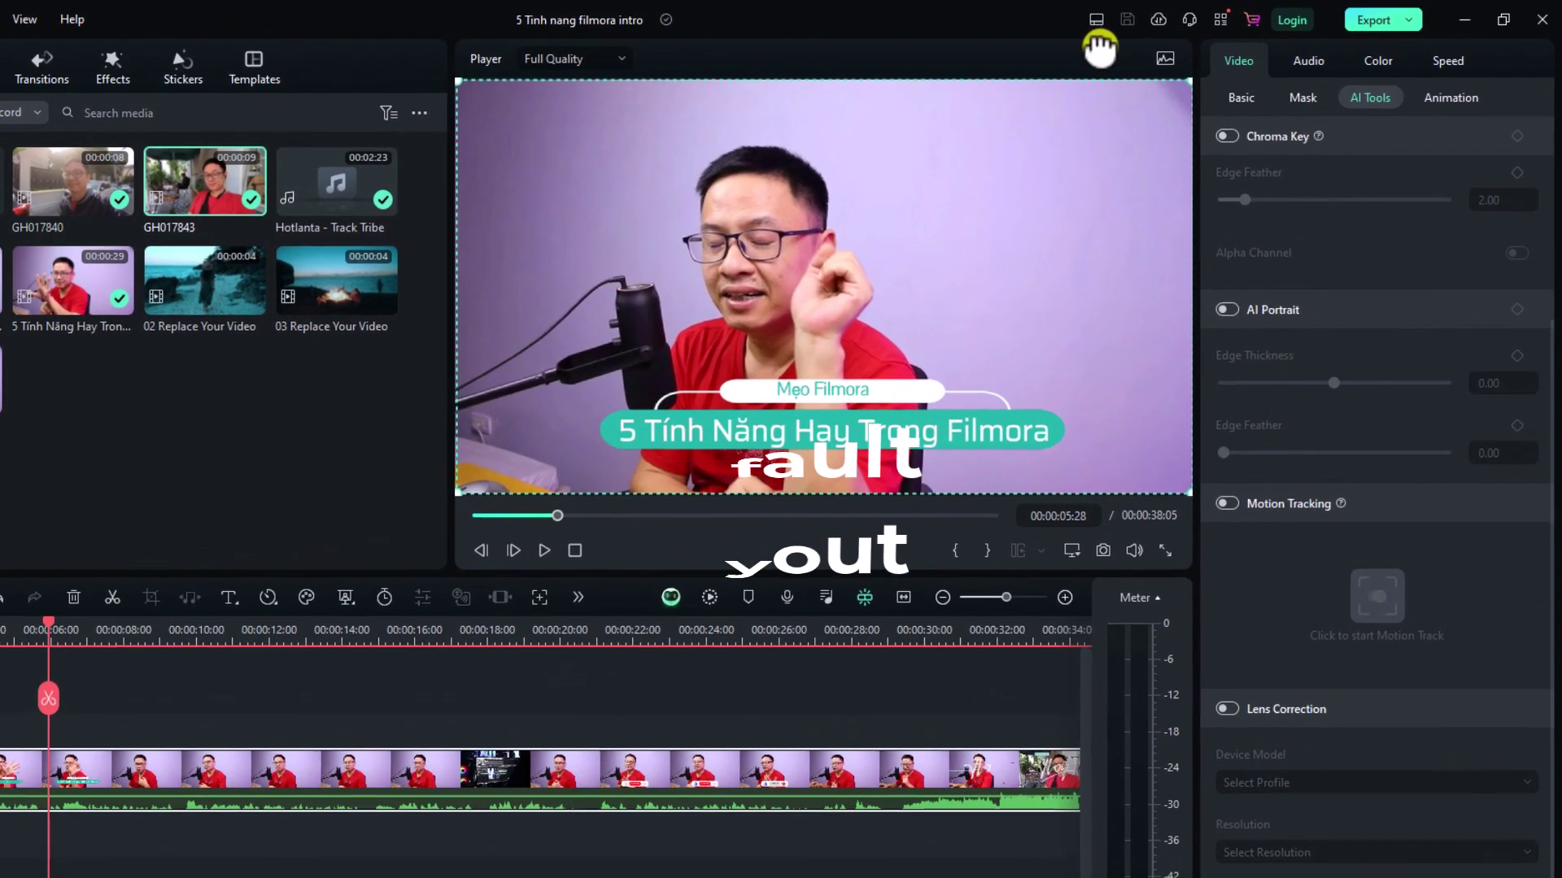
Try the Organize layout, then settle on Classic with the player right and a full-width timeline
click(1095, 18)
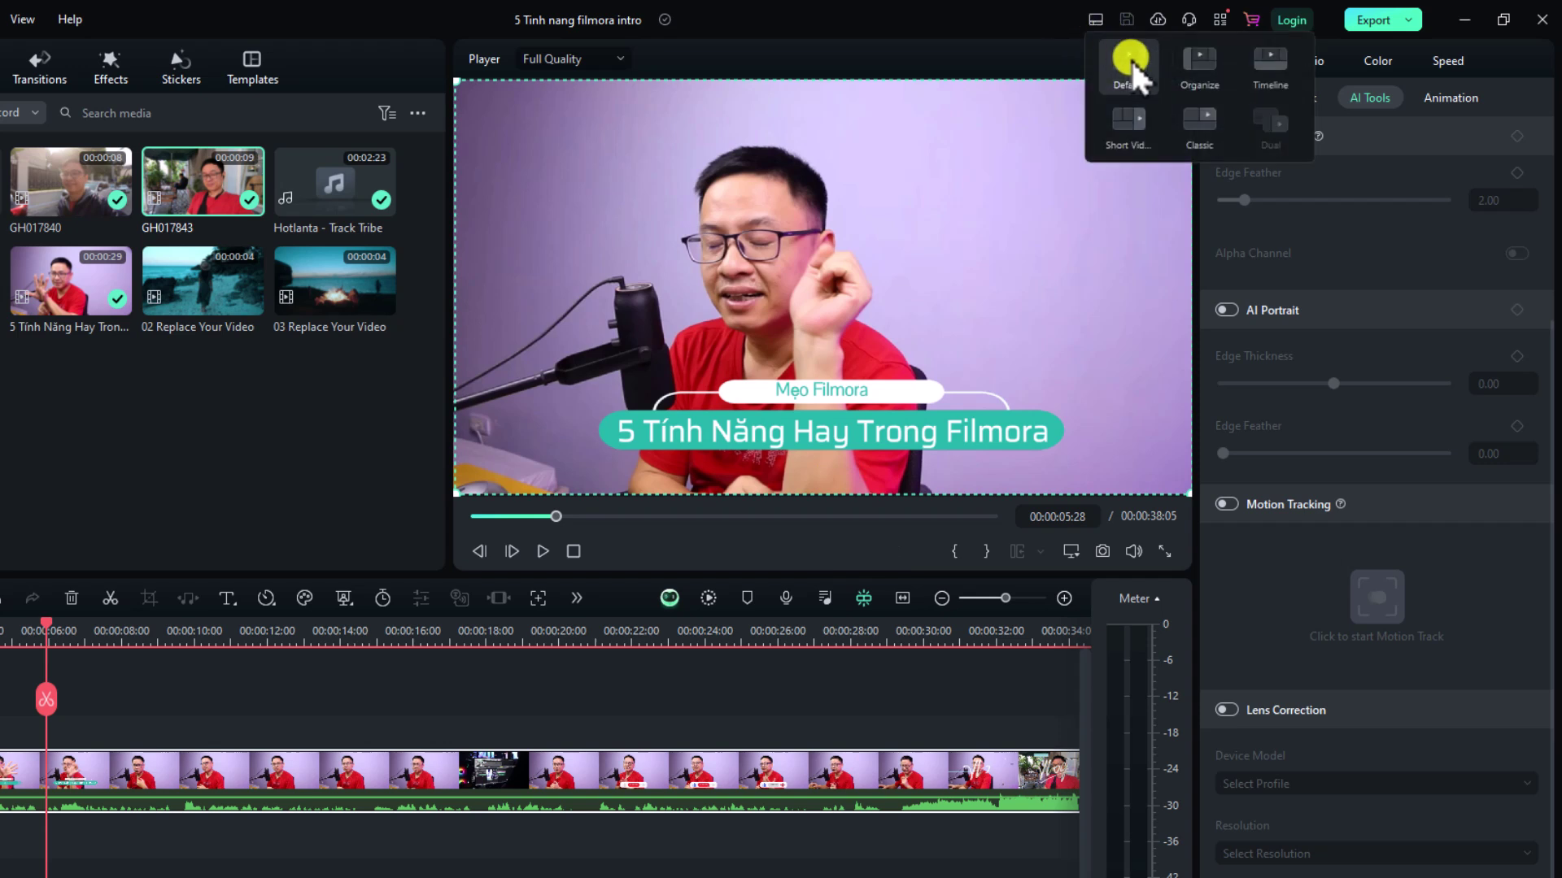
click(1192, 63)
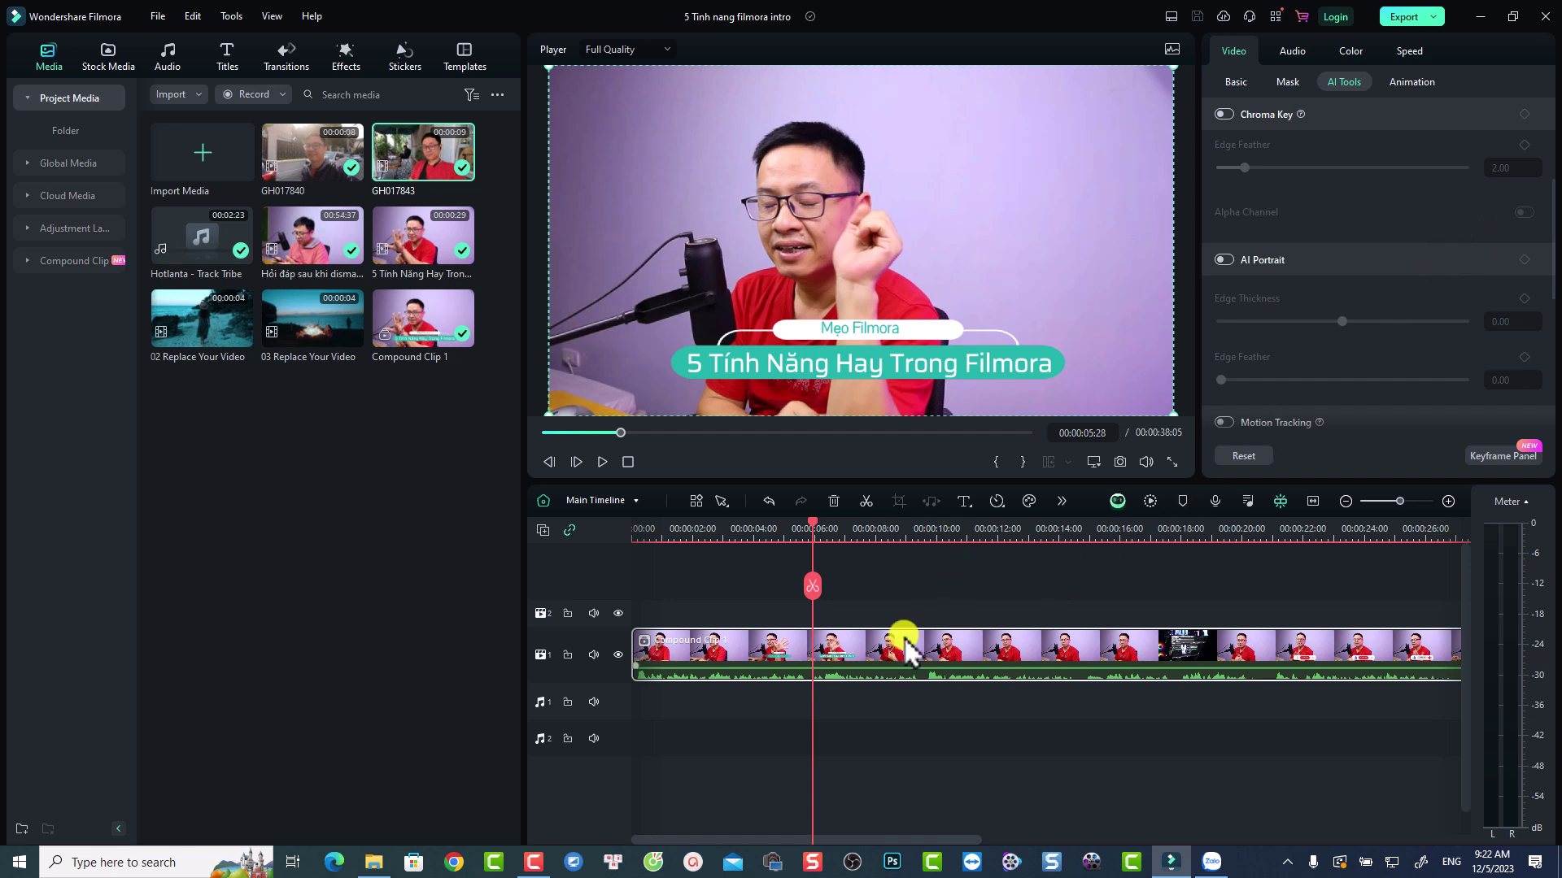
click(927, 651)
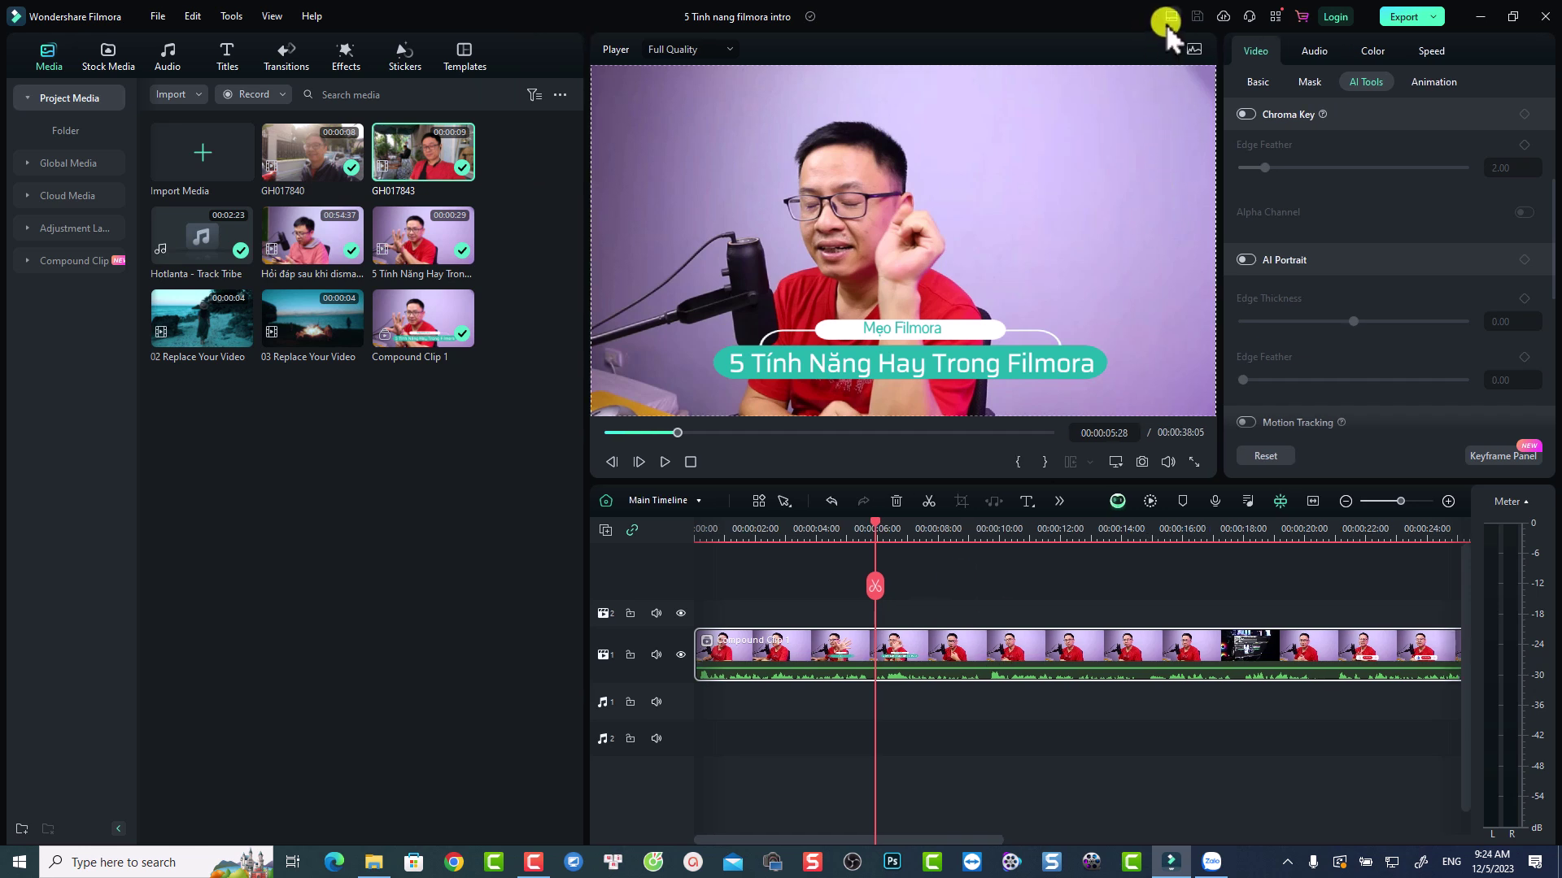
click(1168, 18)
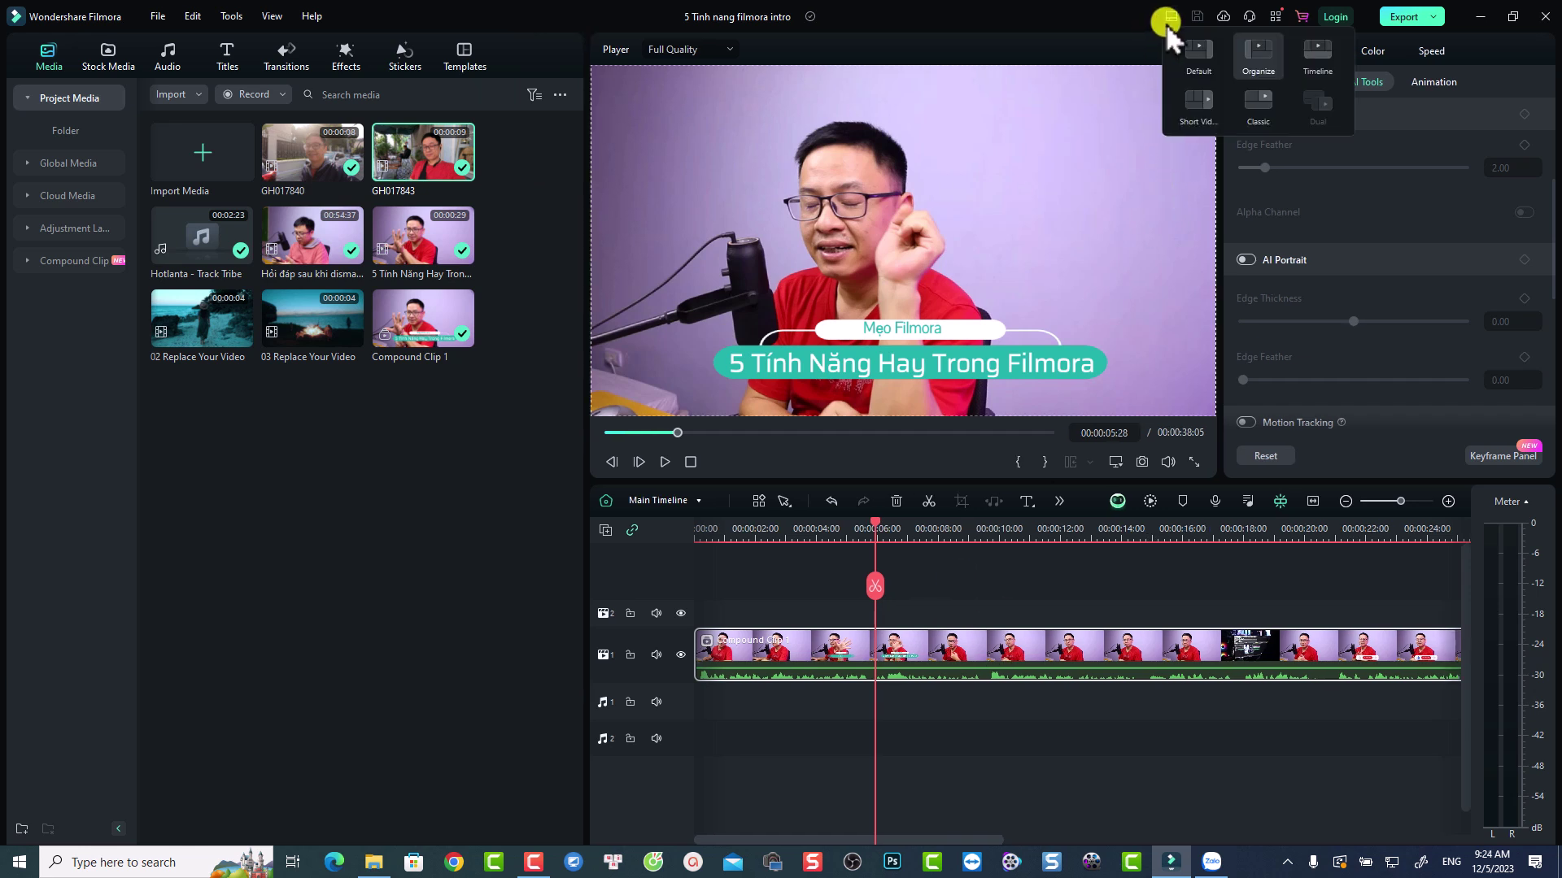
click(1250, 101)
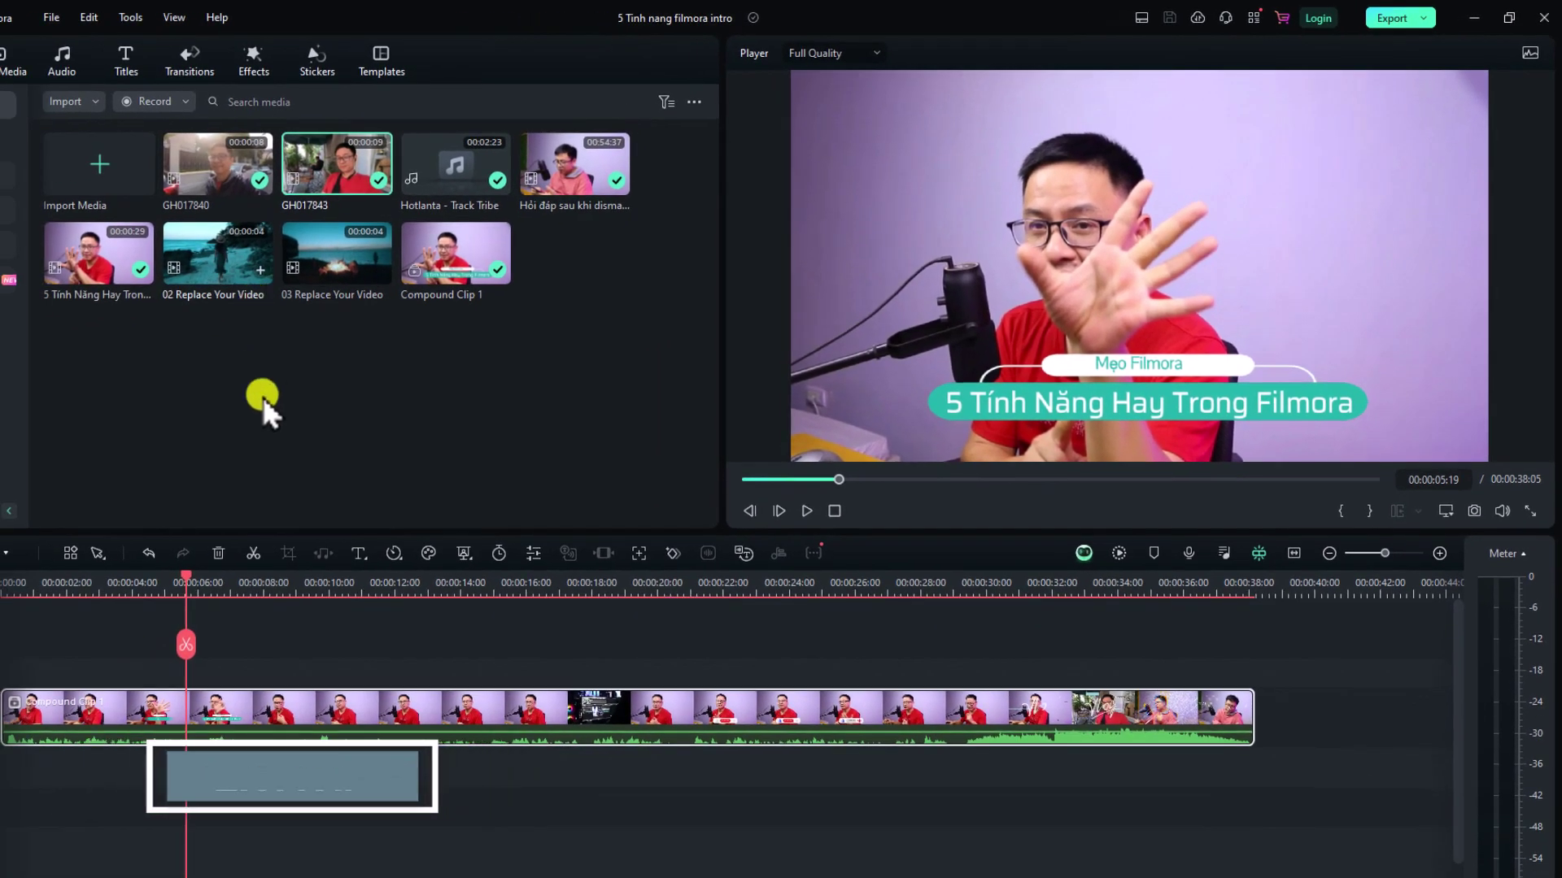
Park the playhead at 00:00:26:09 and open the Full Quality playback dropdown
click(107, 580)
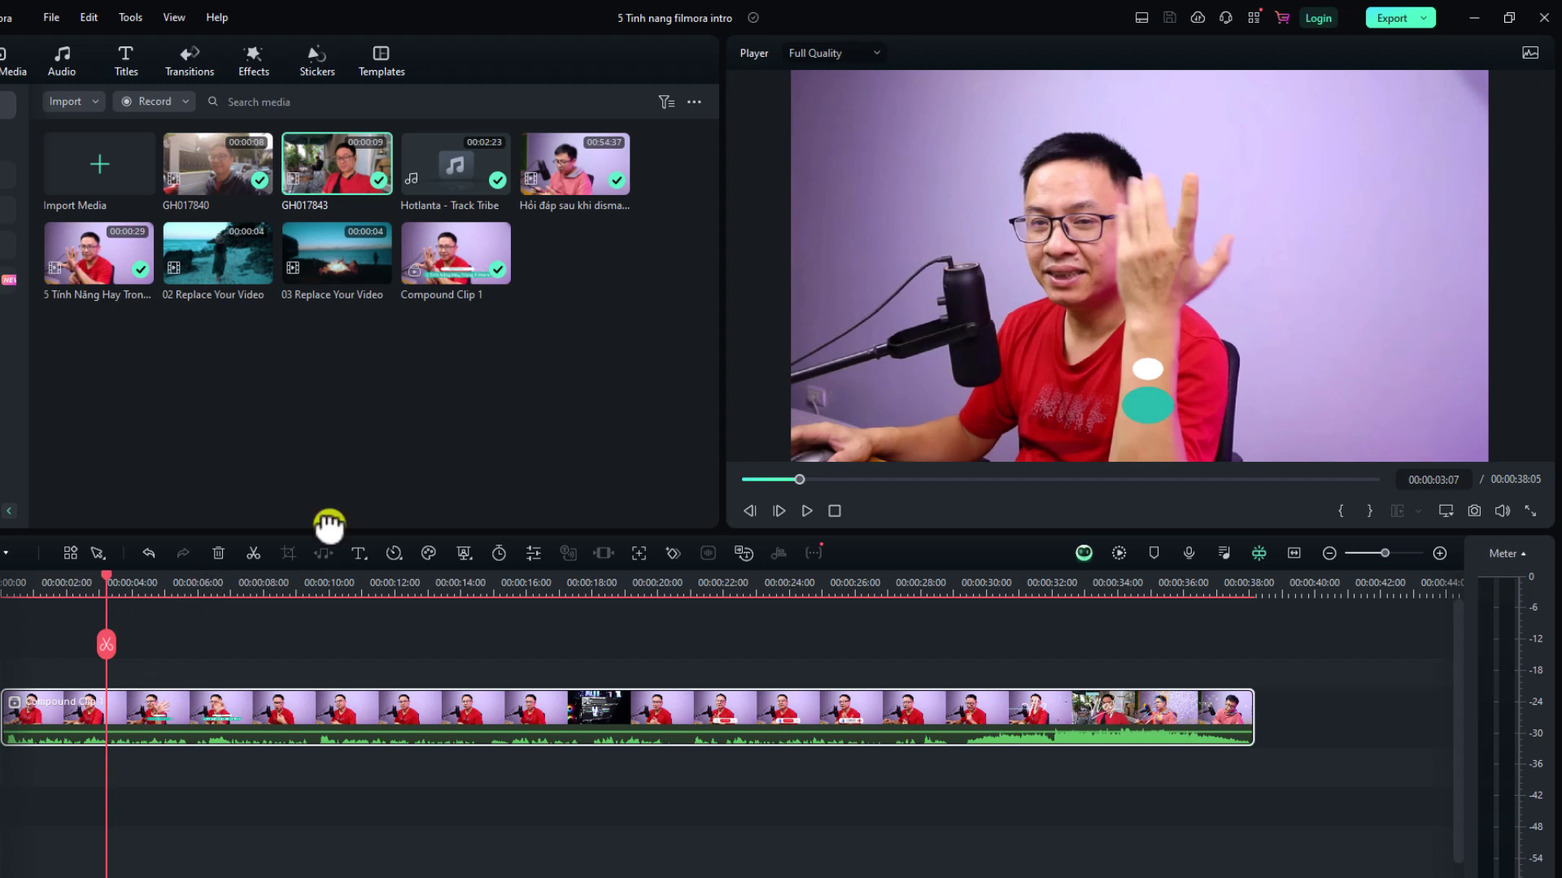
click(1342, 584)
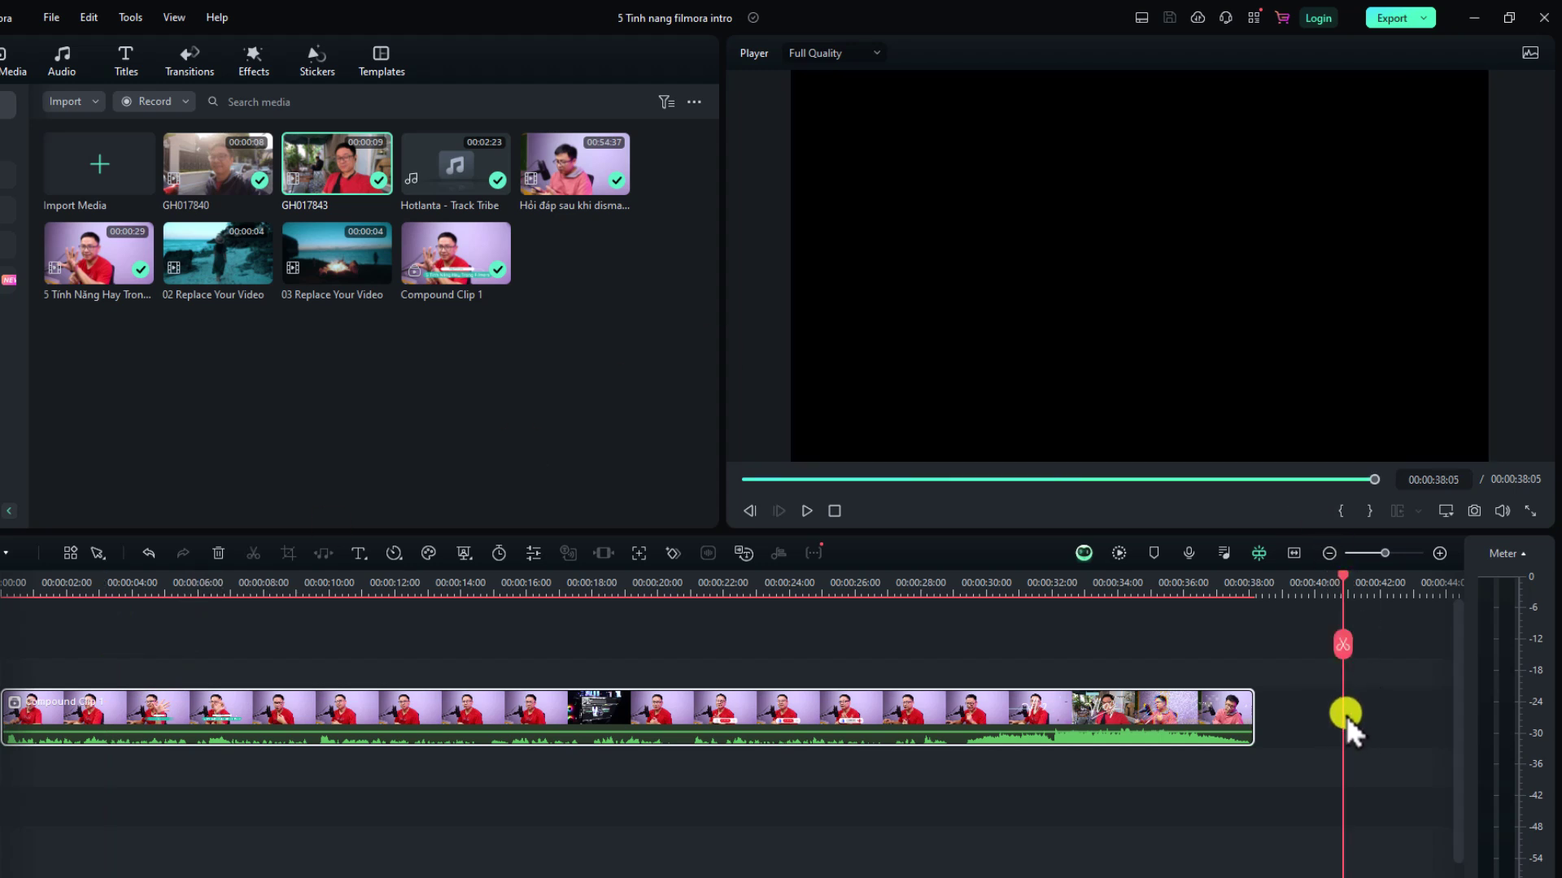
click(1332, 584)
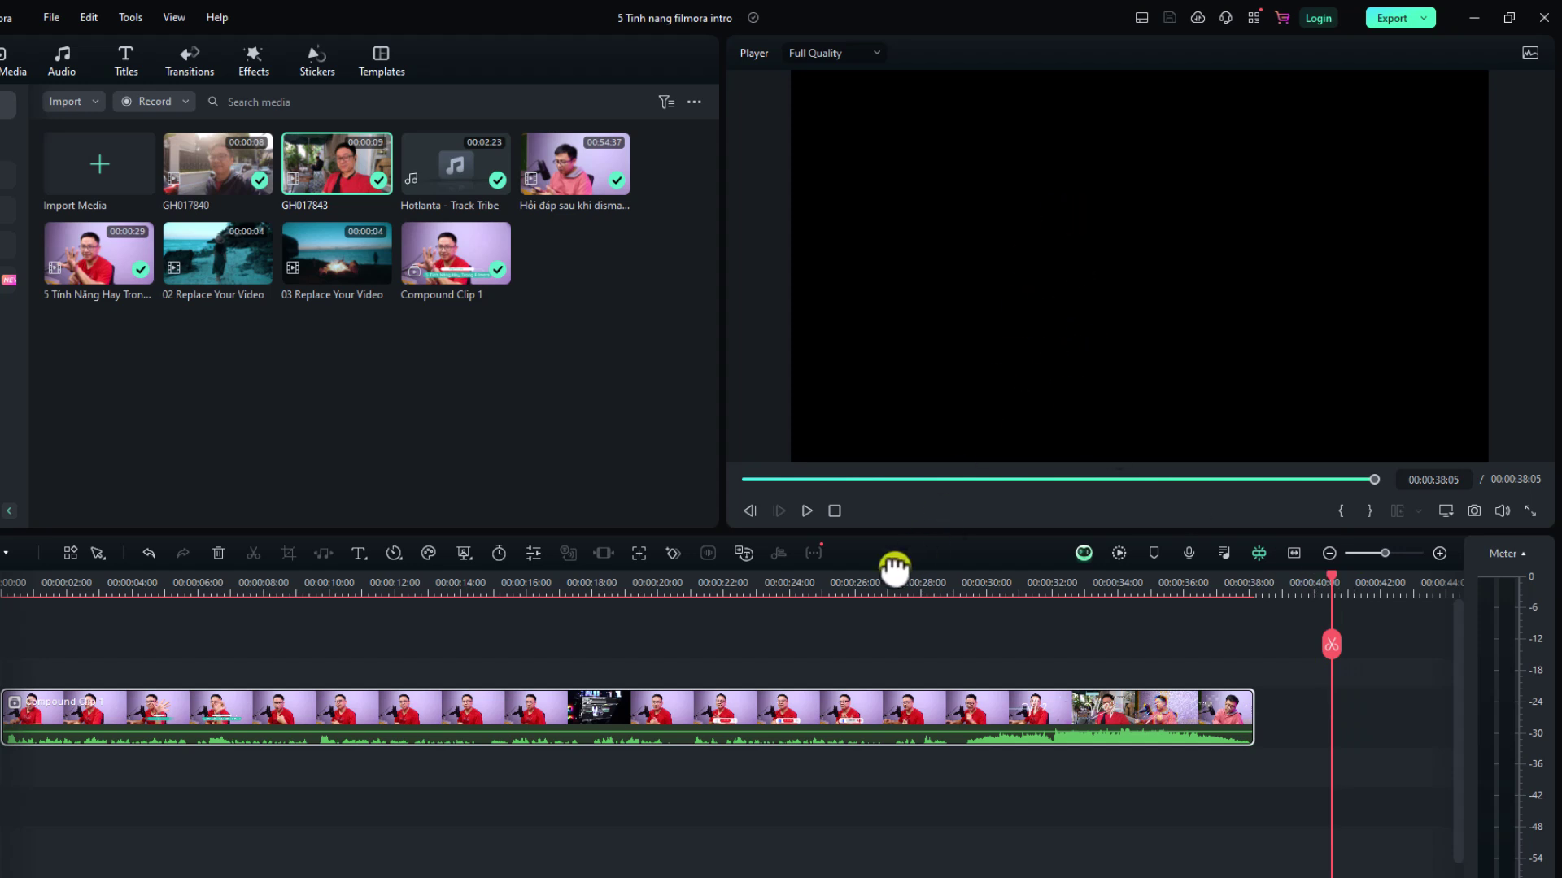
click(865, 586)
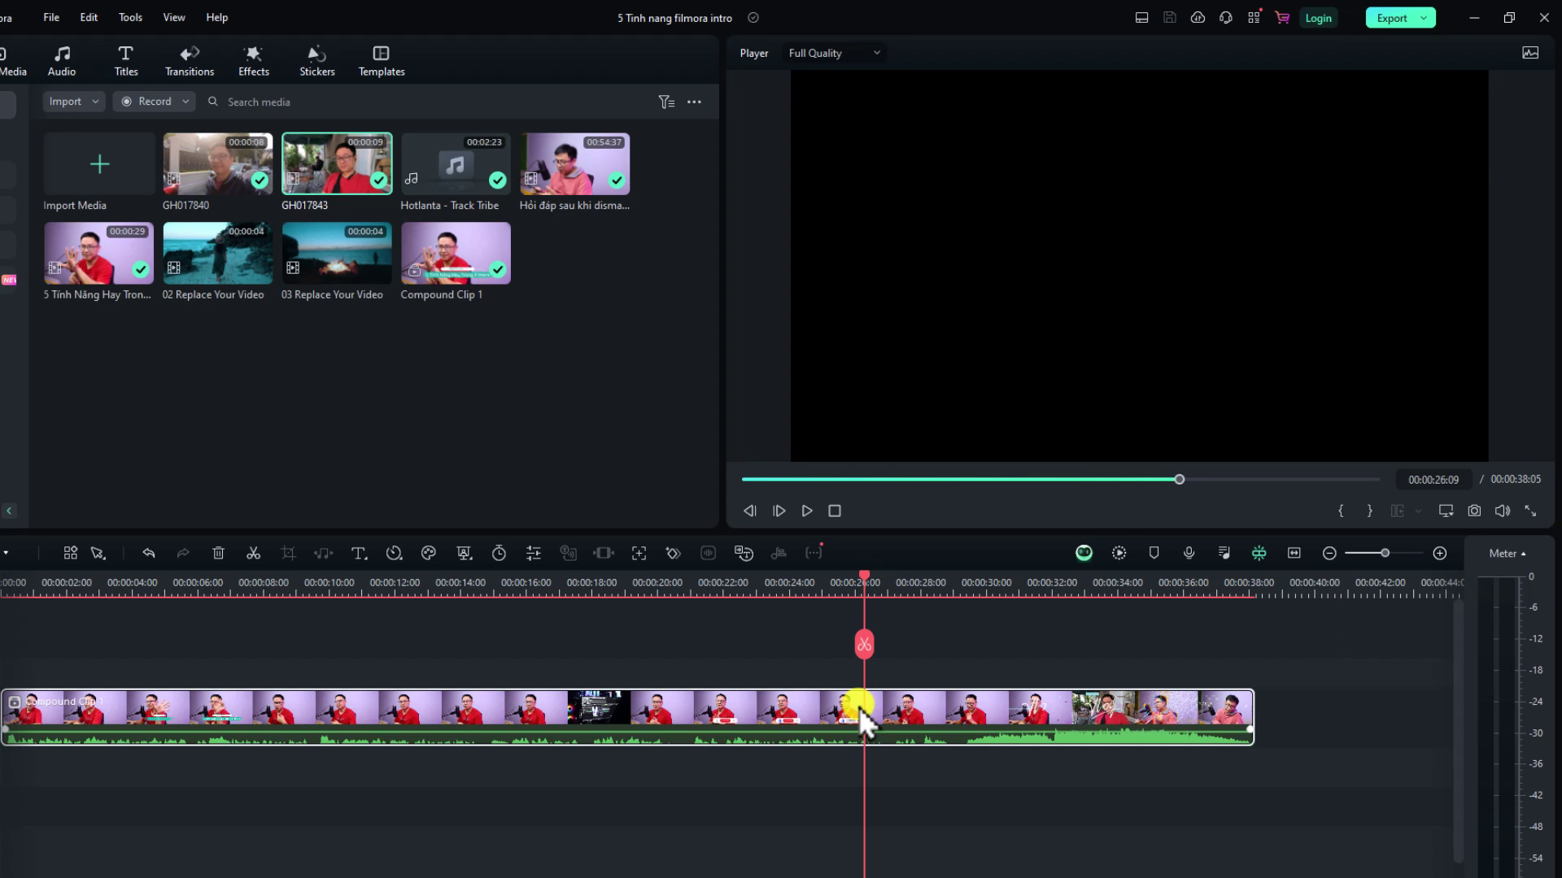
click(875, 52)
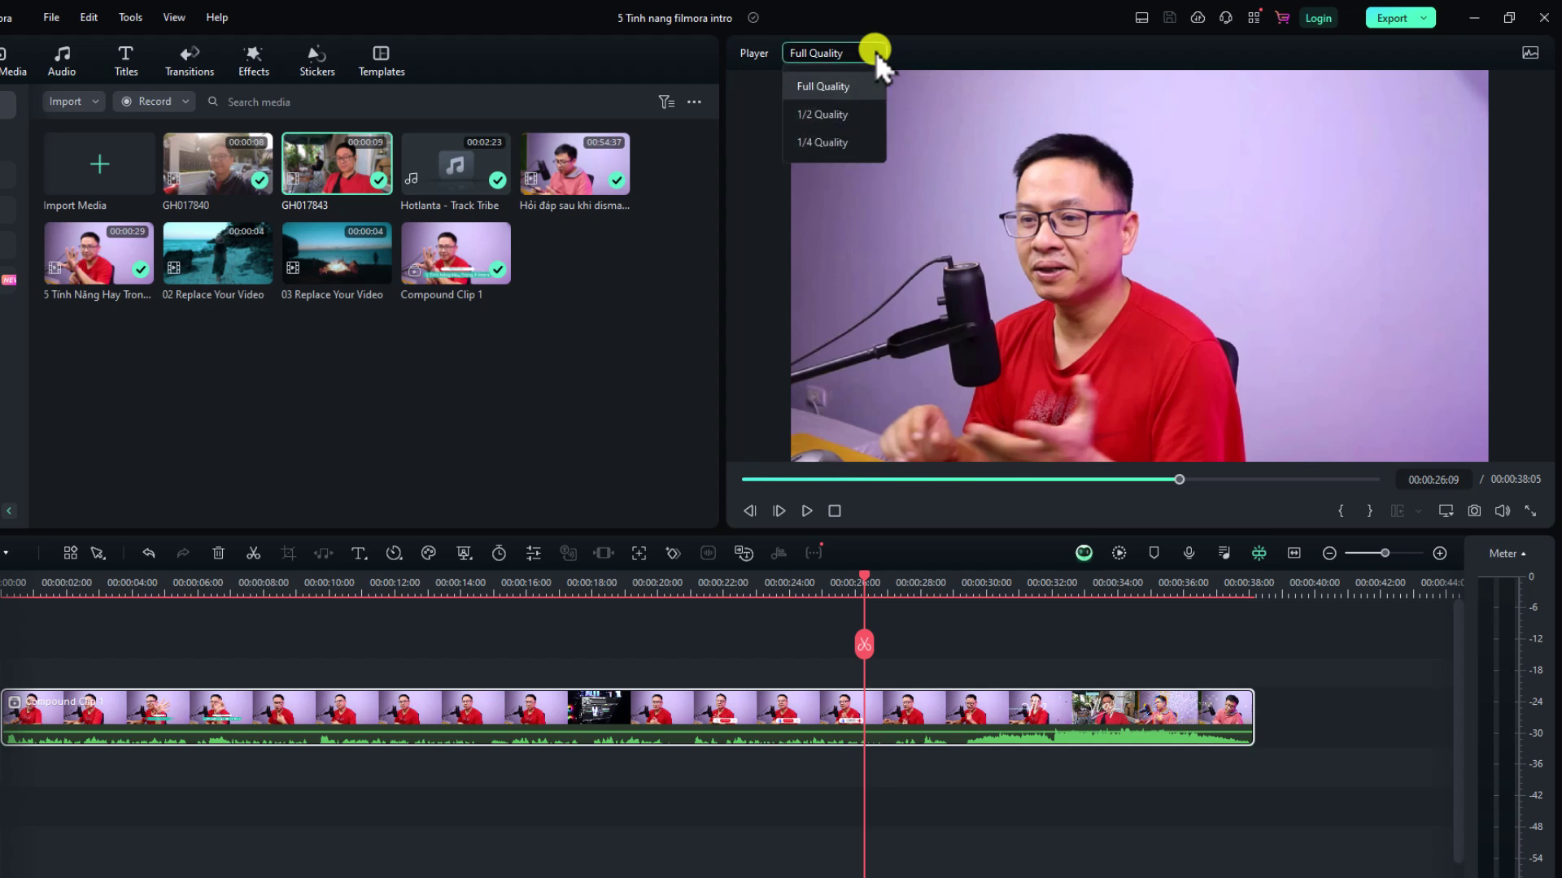
Set preview to 1/2 Quality and play briefly from 26 seconds, stopping at 00:00:27:08
click(832, 115)
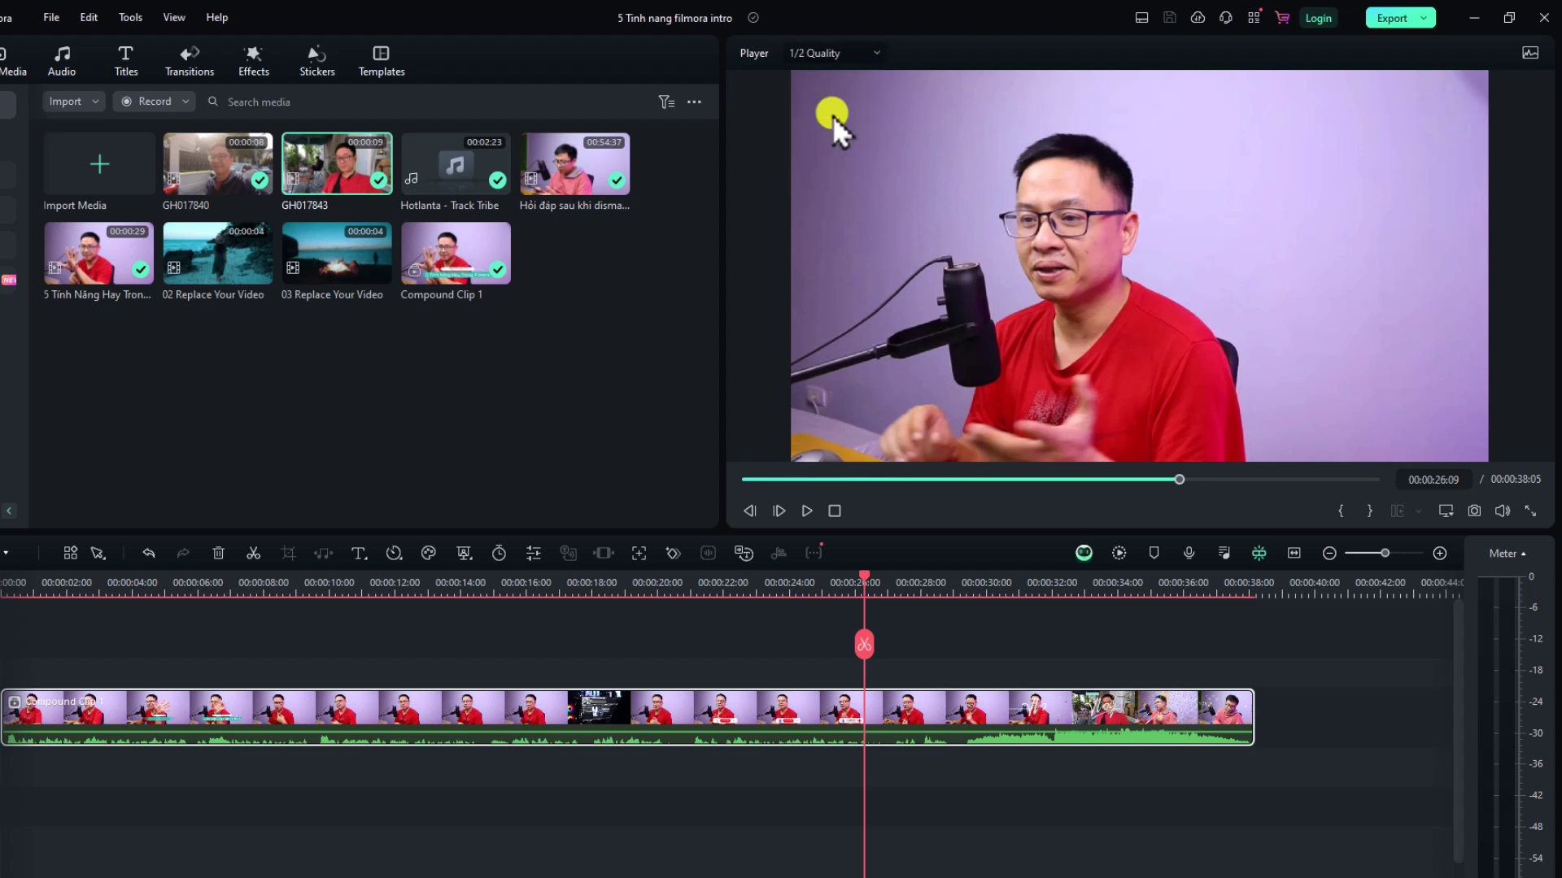
click(805, 511)
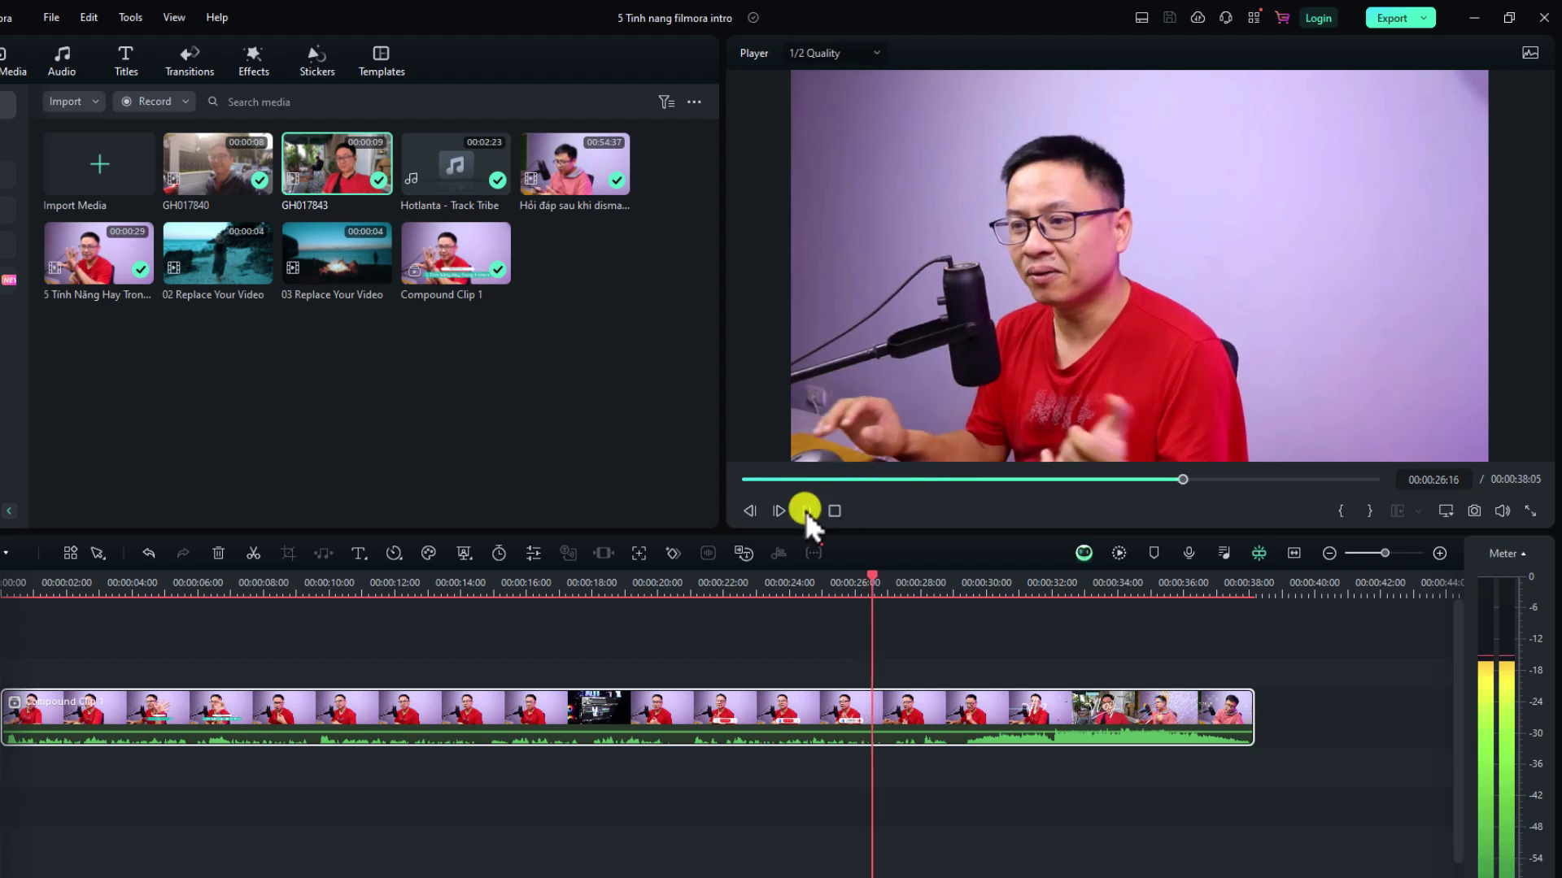
click(805, 511)
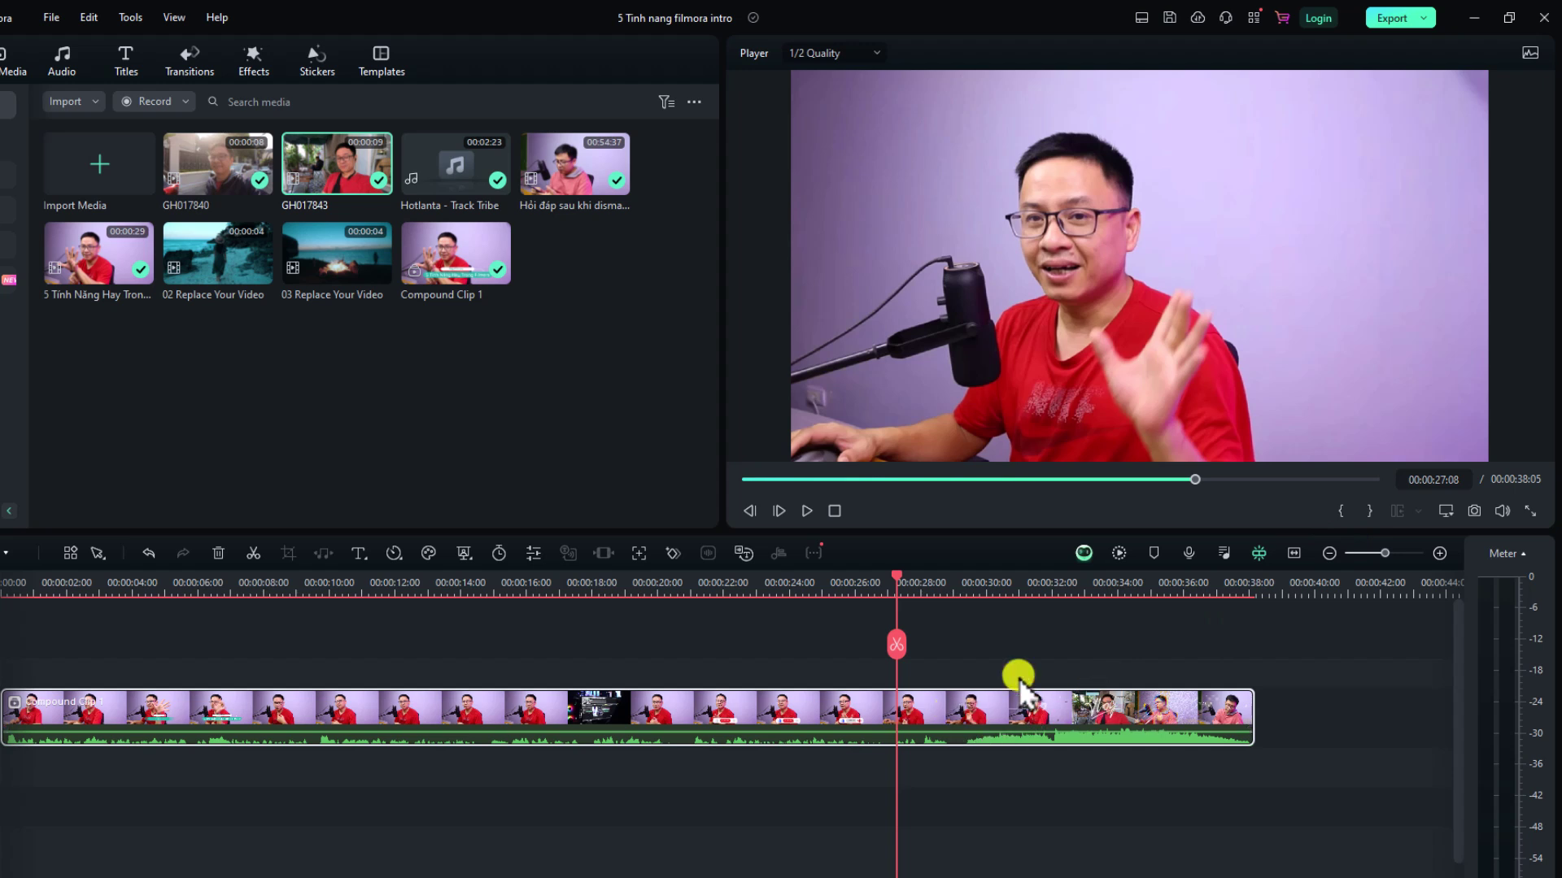
Set in and out points, then drag the range end back to about 00:00:24
click(1336, 512)
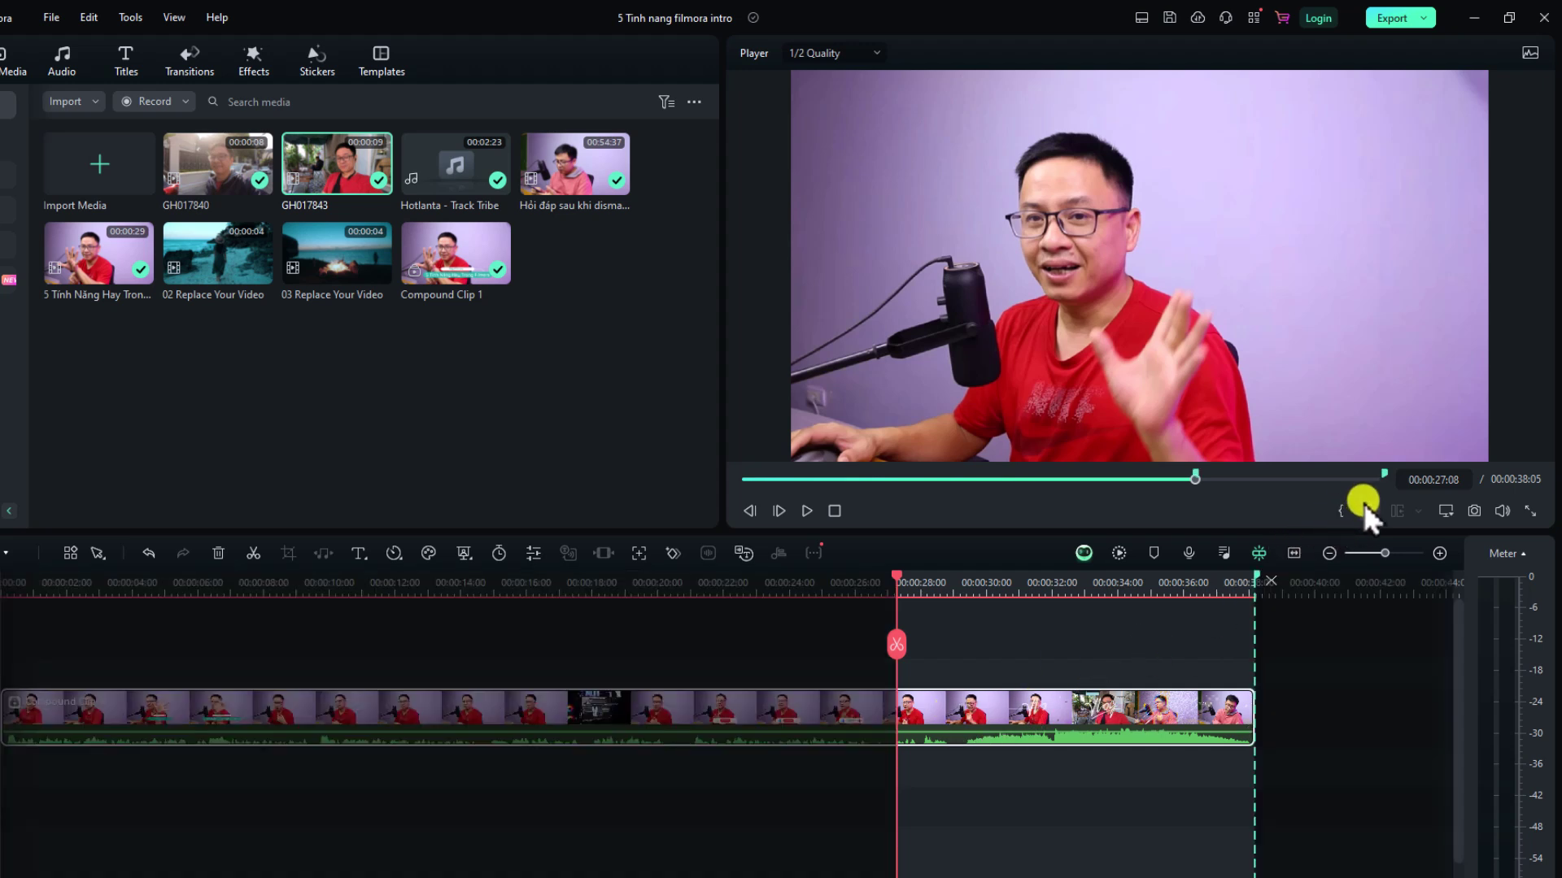
click(1365, 511)
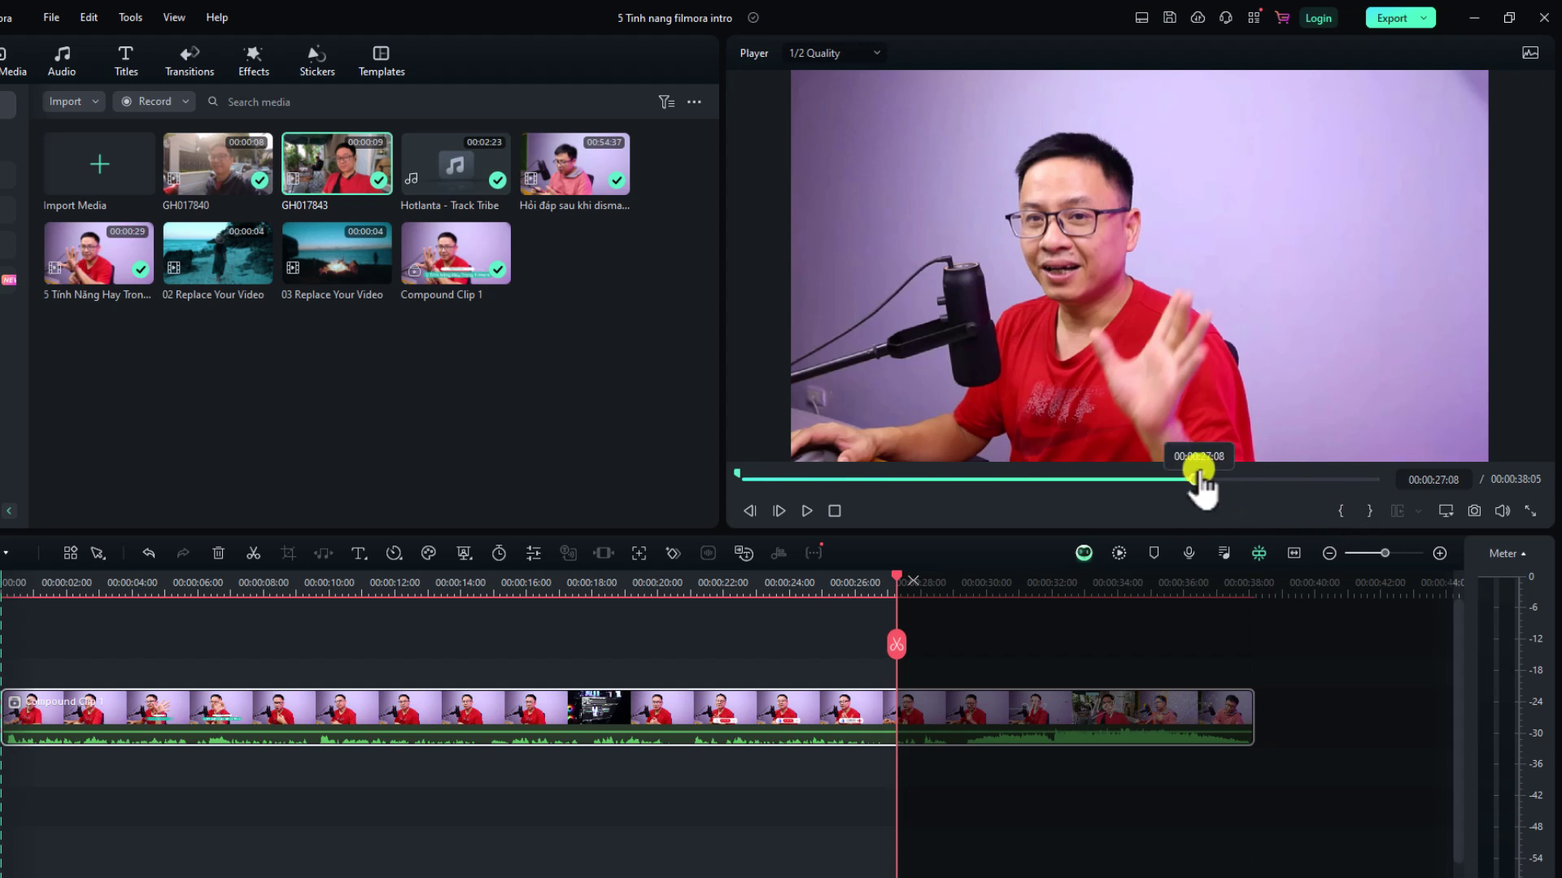
drag(1082, 492, 1160, 272)
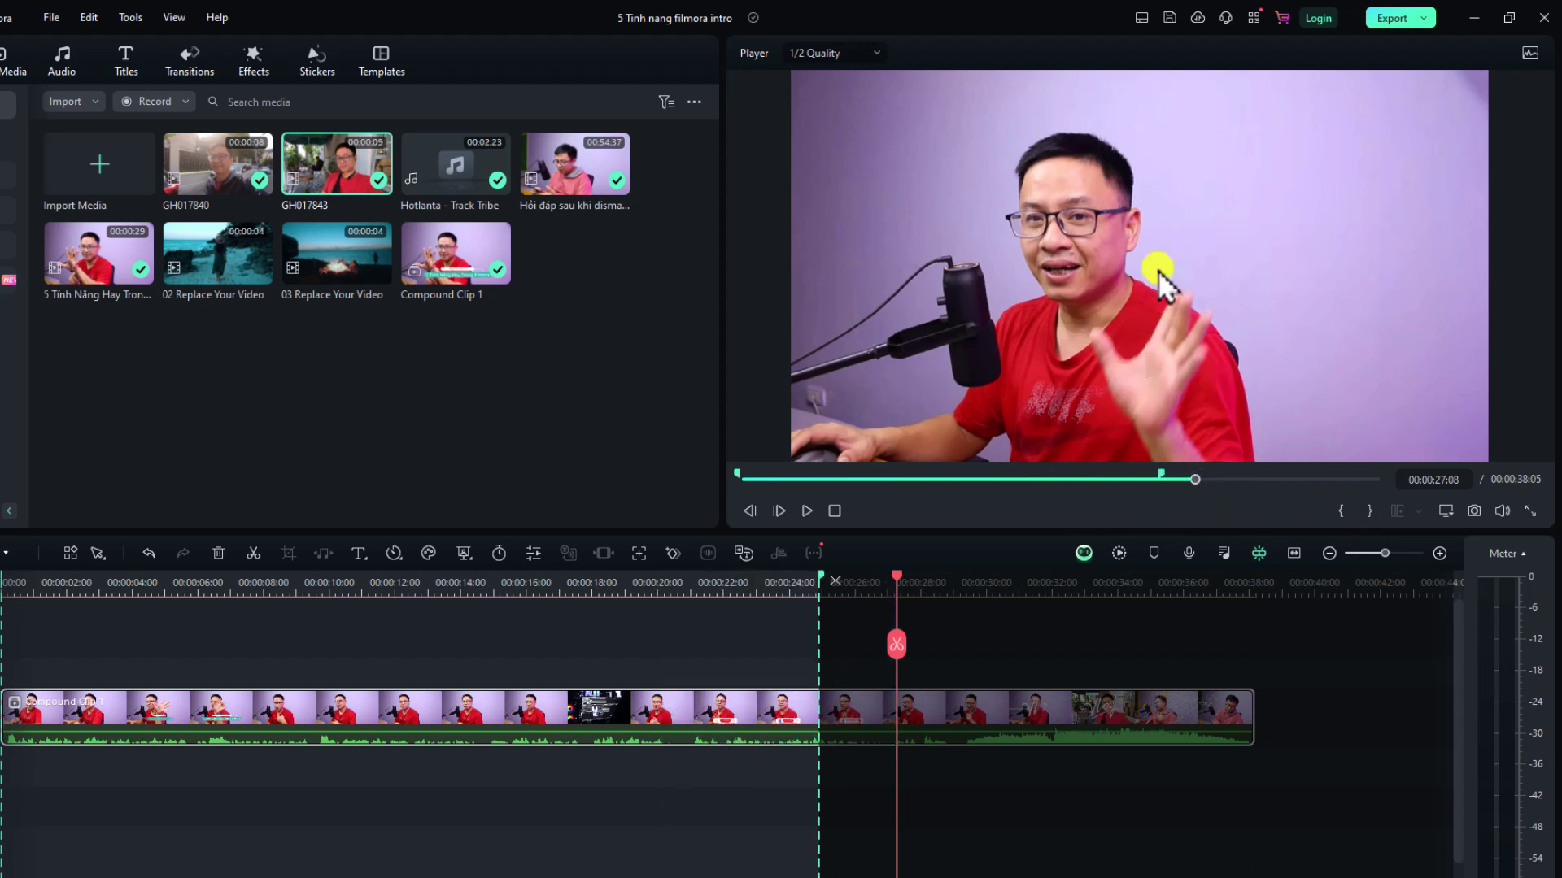
Zoom the preview to 50% and pan, restore Fit, then show the preview full screen
right_click(1075, 245)
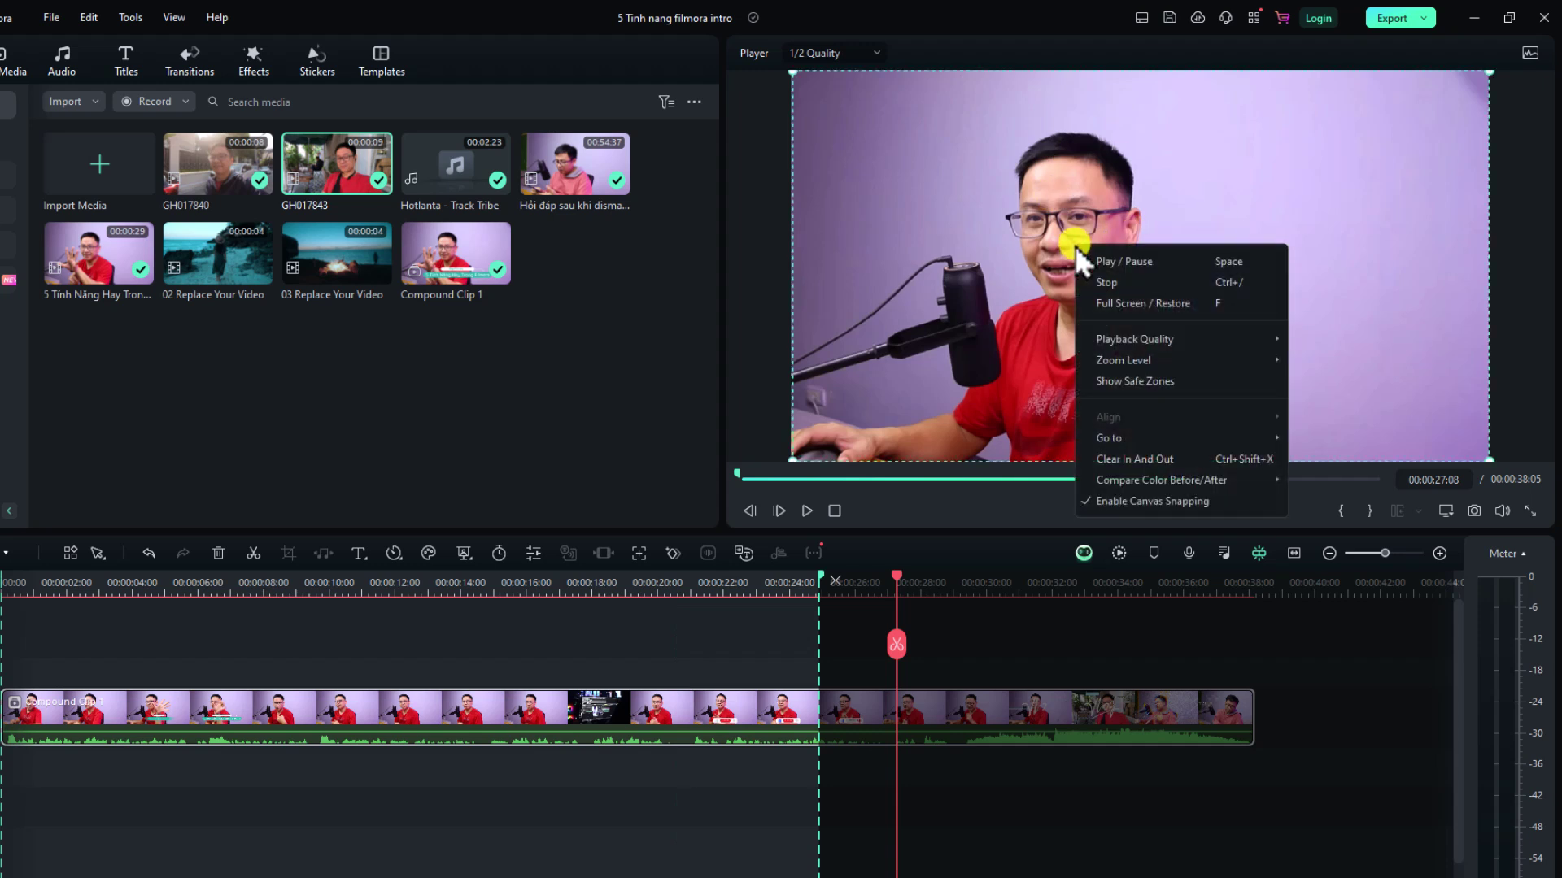
mouse_move(1141, 360)
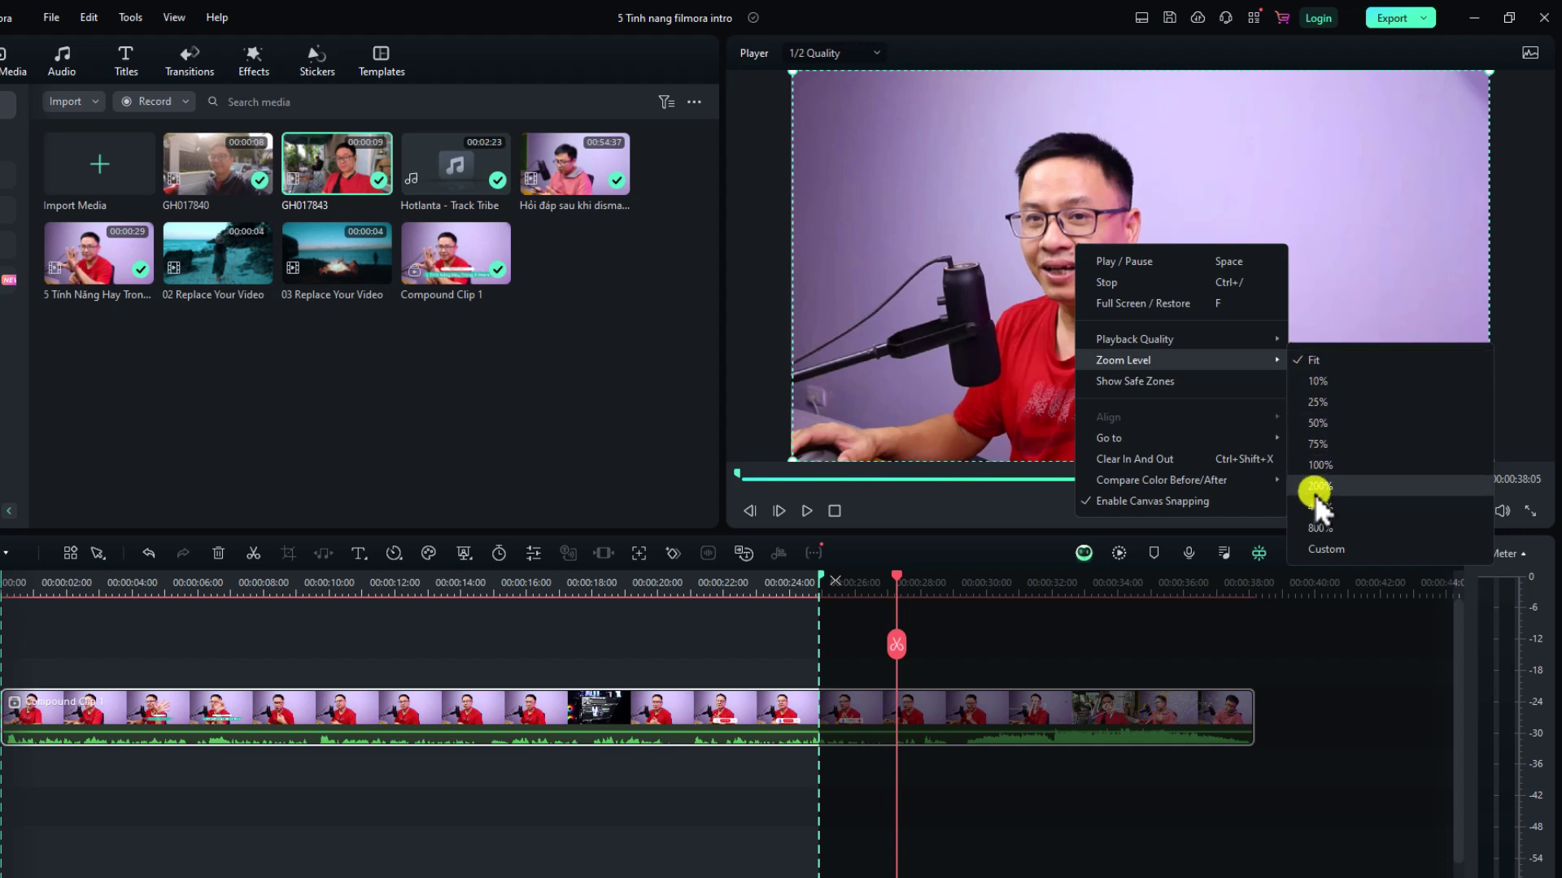
click(1314, 423)
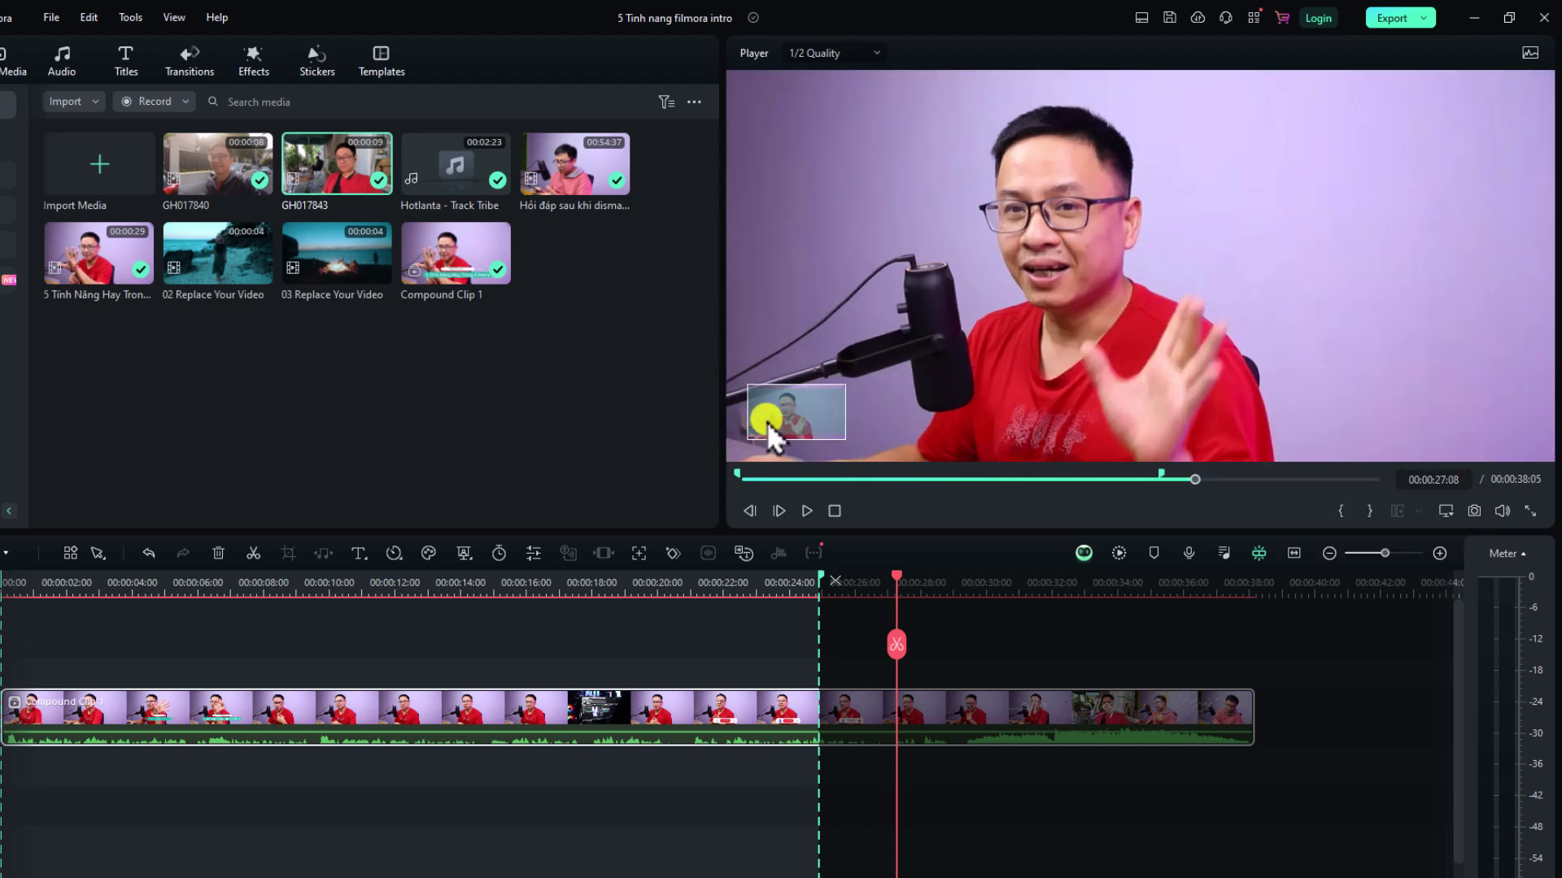
drag(777, 416, 796, 417)
right_click(1060, 262)
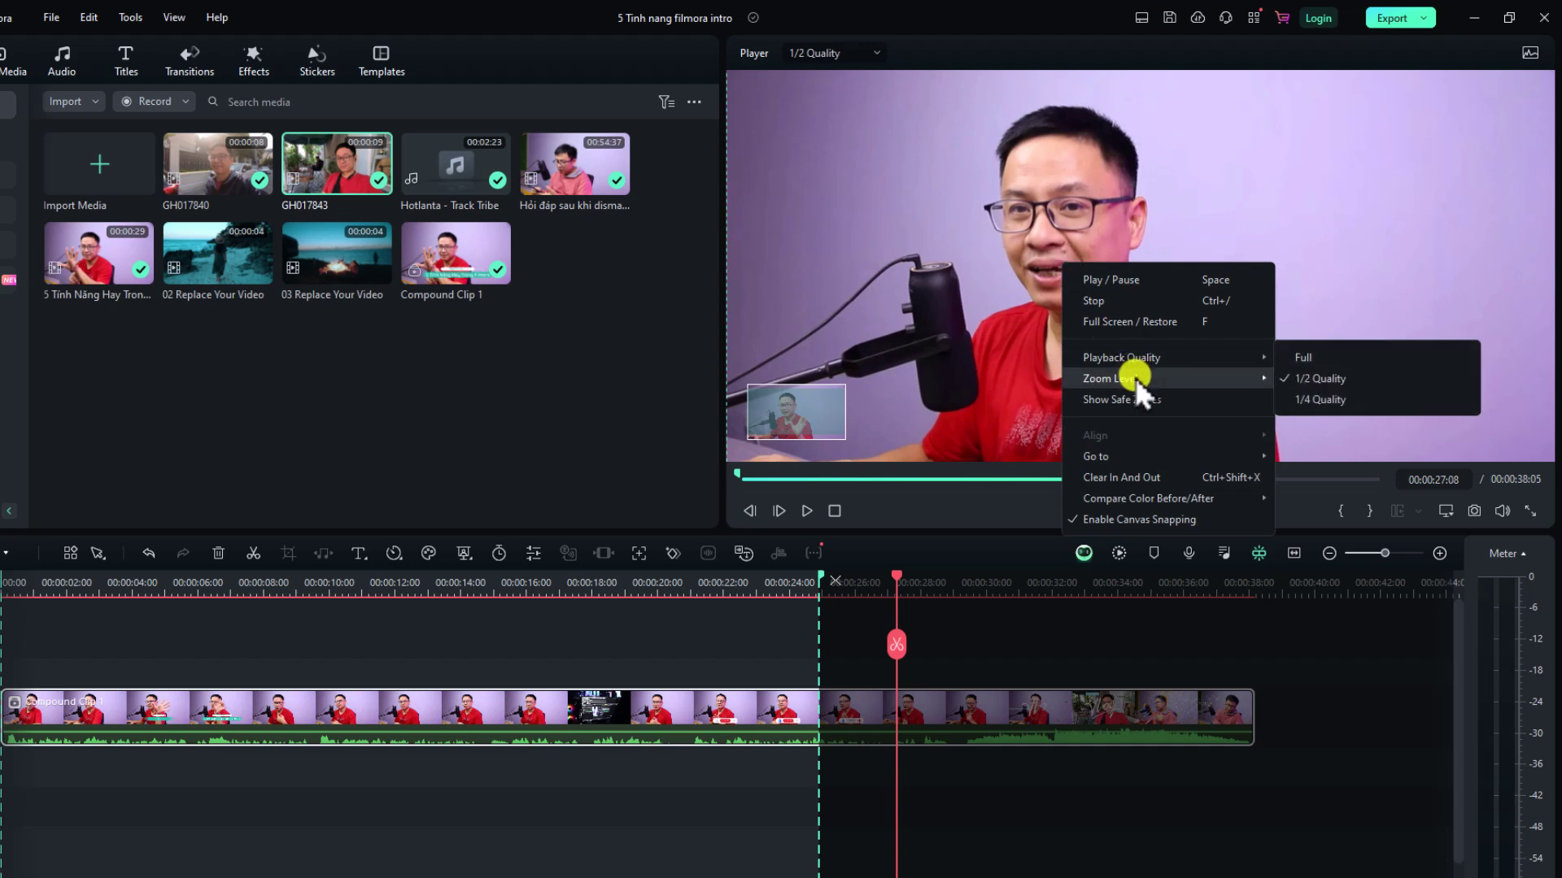
click(1314, 379)
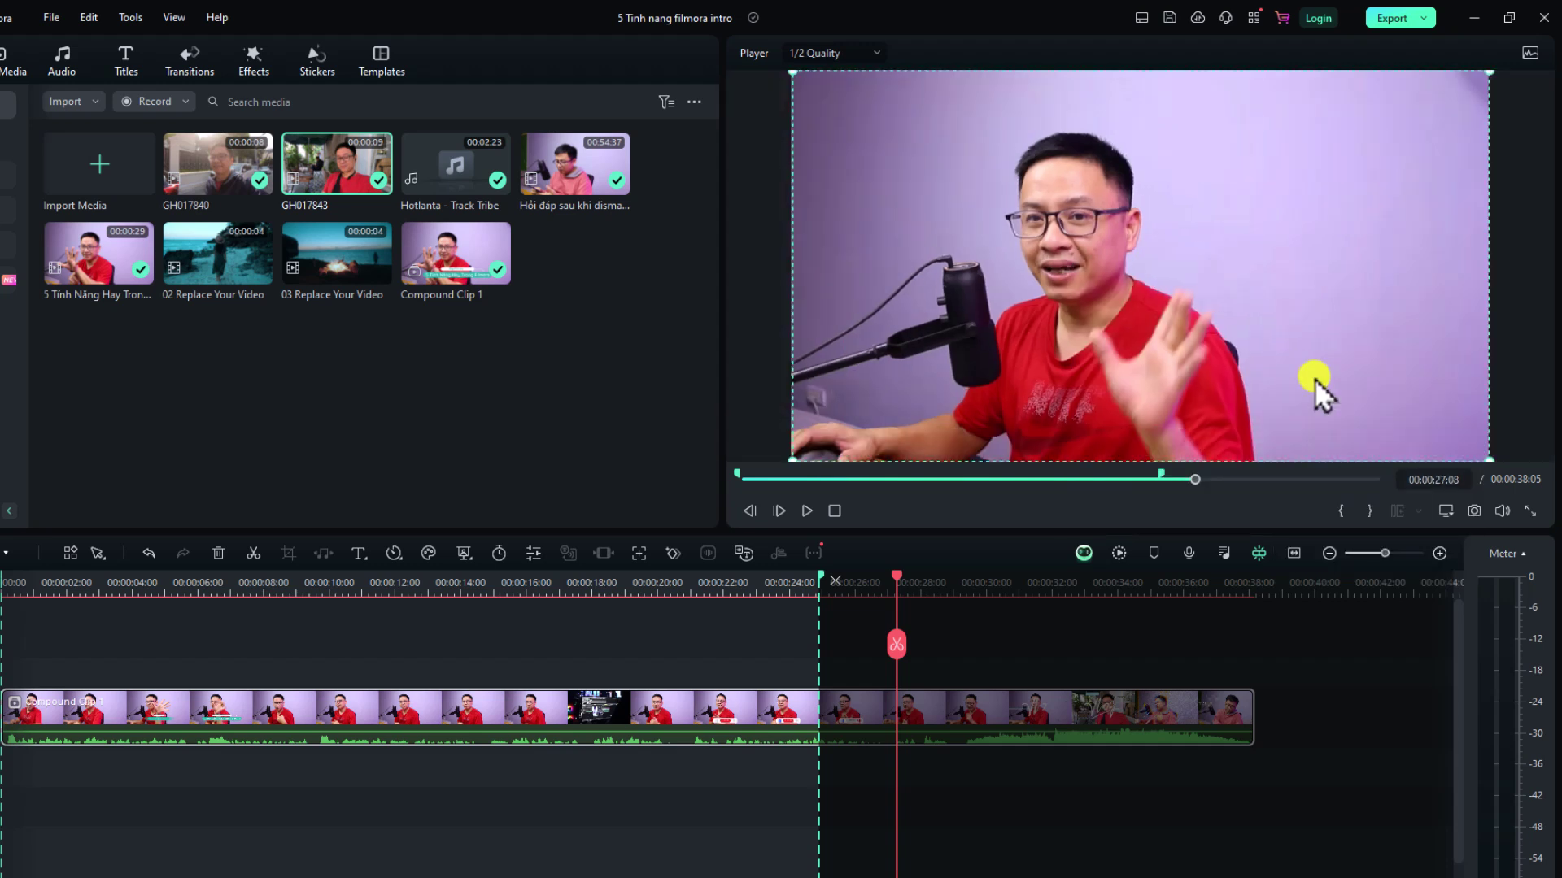
click(1530, 511)
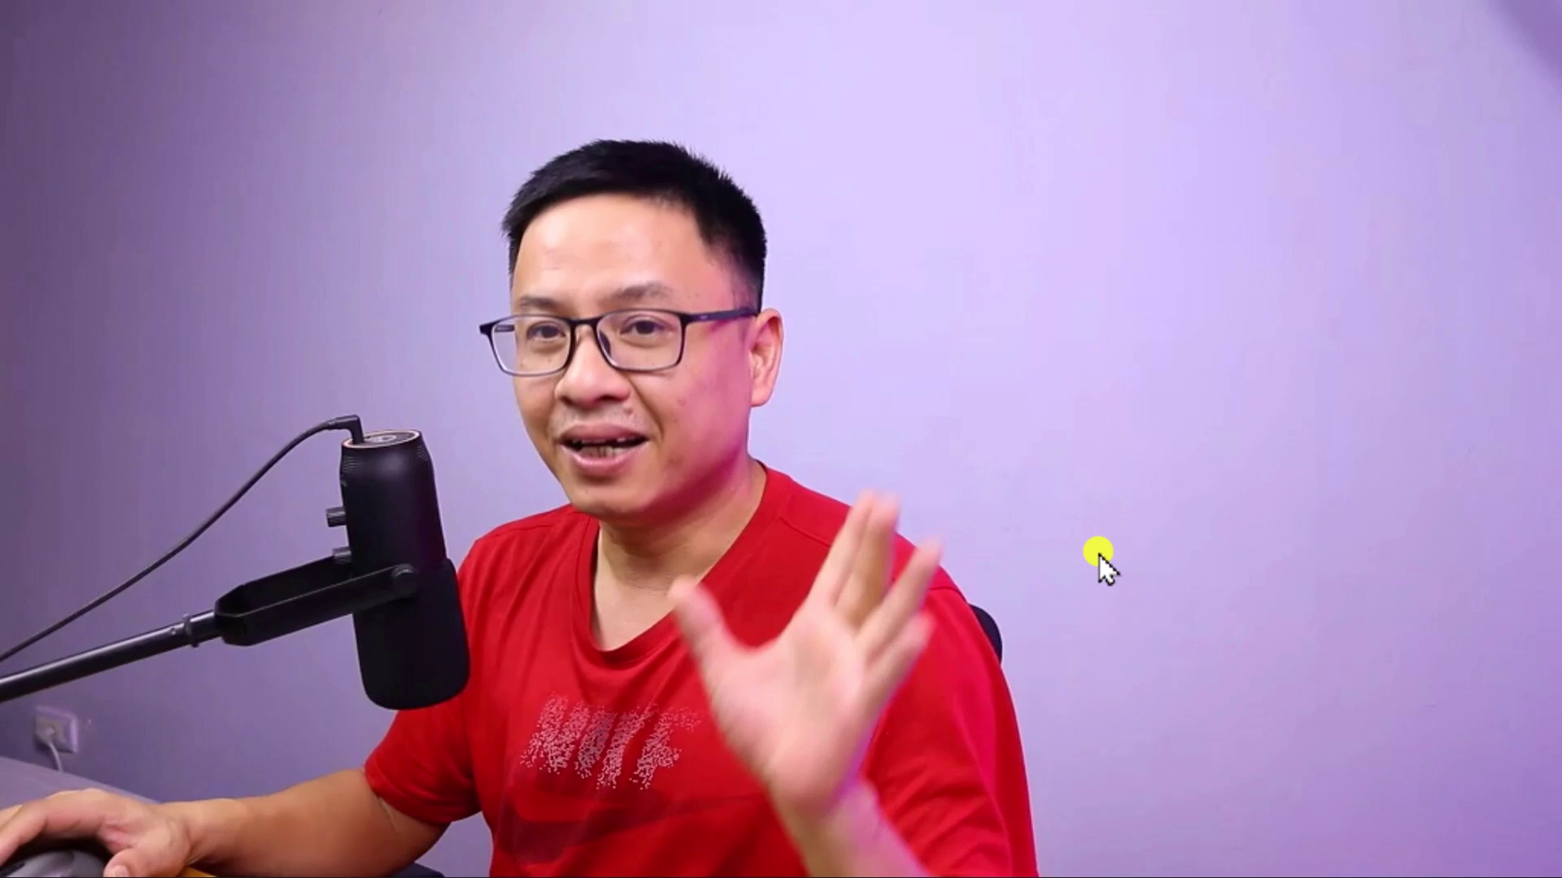
Exit full-screen preview with Esc, keeping the player at 00:00:27:08
key(Escape)
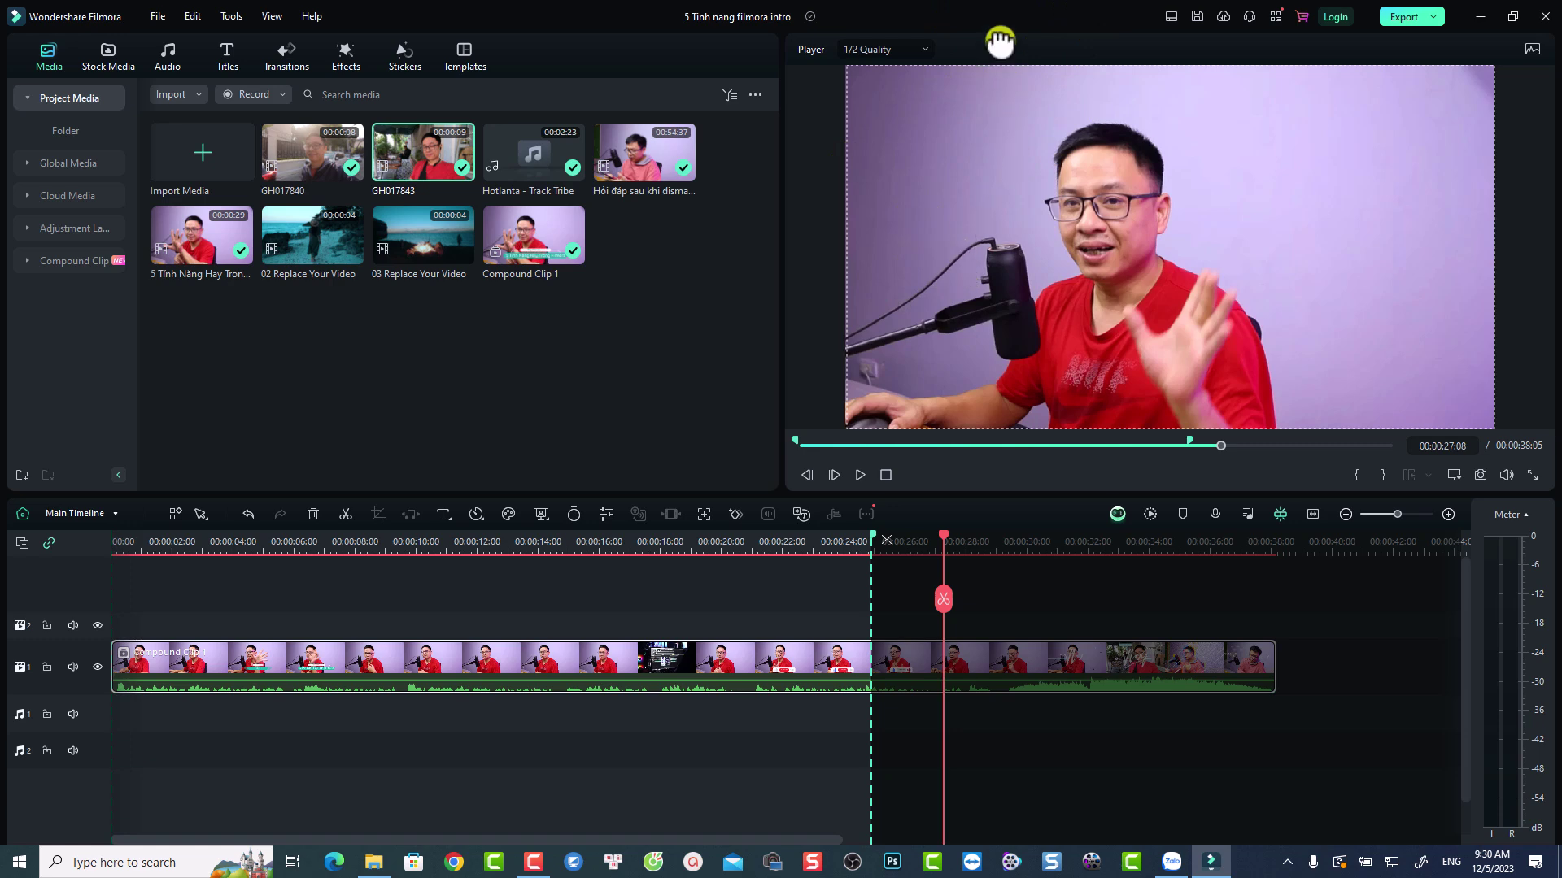
Float the player and the timeline in separate windows, then reopen the workspace layout choices
drag(1000, 43, 1069, 64)
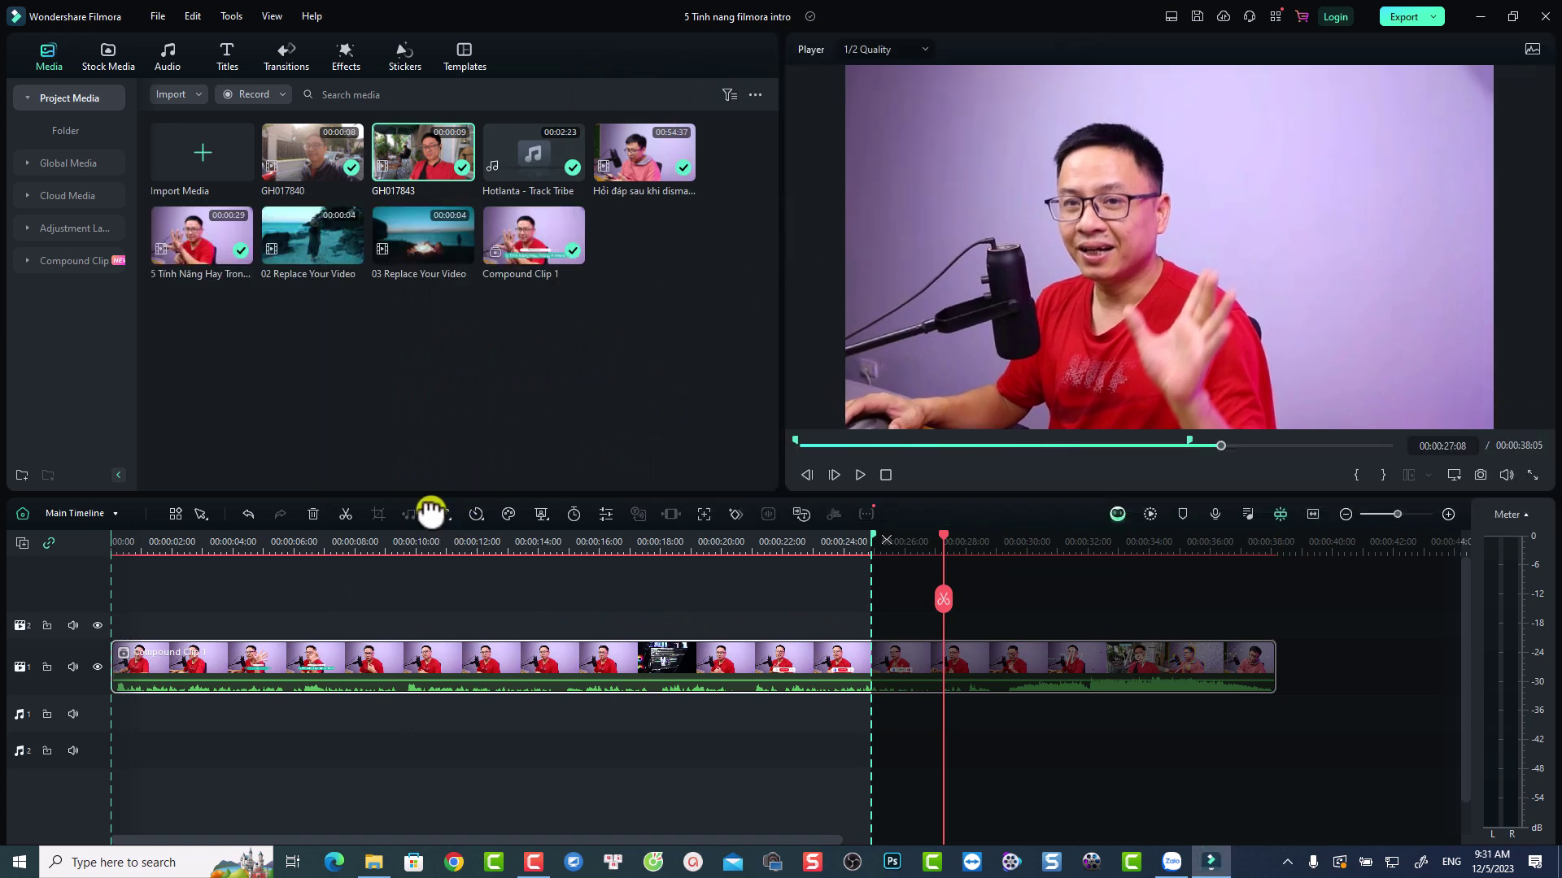
mouse_move(399, 506)
mouse_down()
mouse_move(443, 627)
mouse_move(711, 652)
mouse_move(838, 532)
mouse_move(993, 488)
mouse_move(1265, 495)
mouse_move(1161, 415)
mouse_move(1210, 437)
mouse_move(749, 499)
mouse_move(426, 484)
mouse_move(390, 523)
mouse_move(428, 503)
mouse_up()
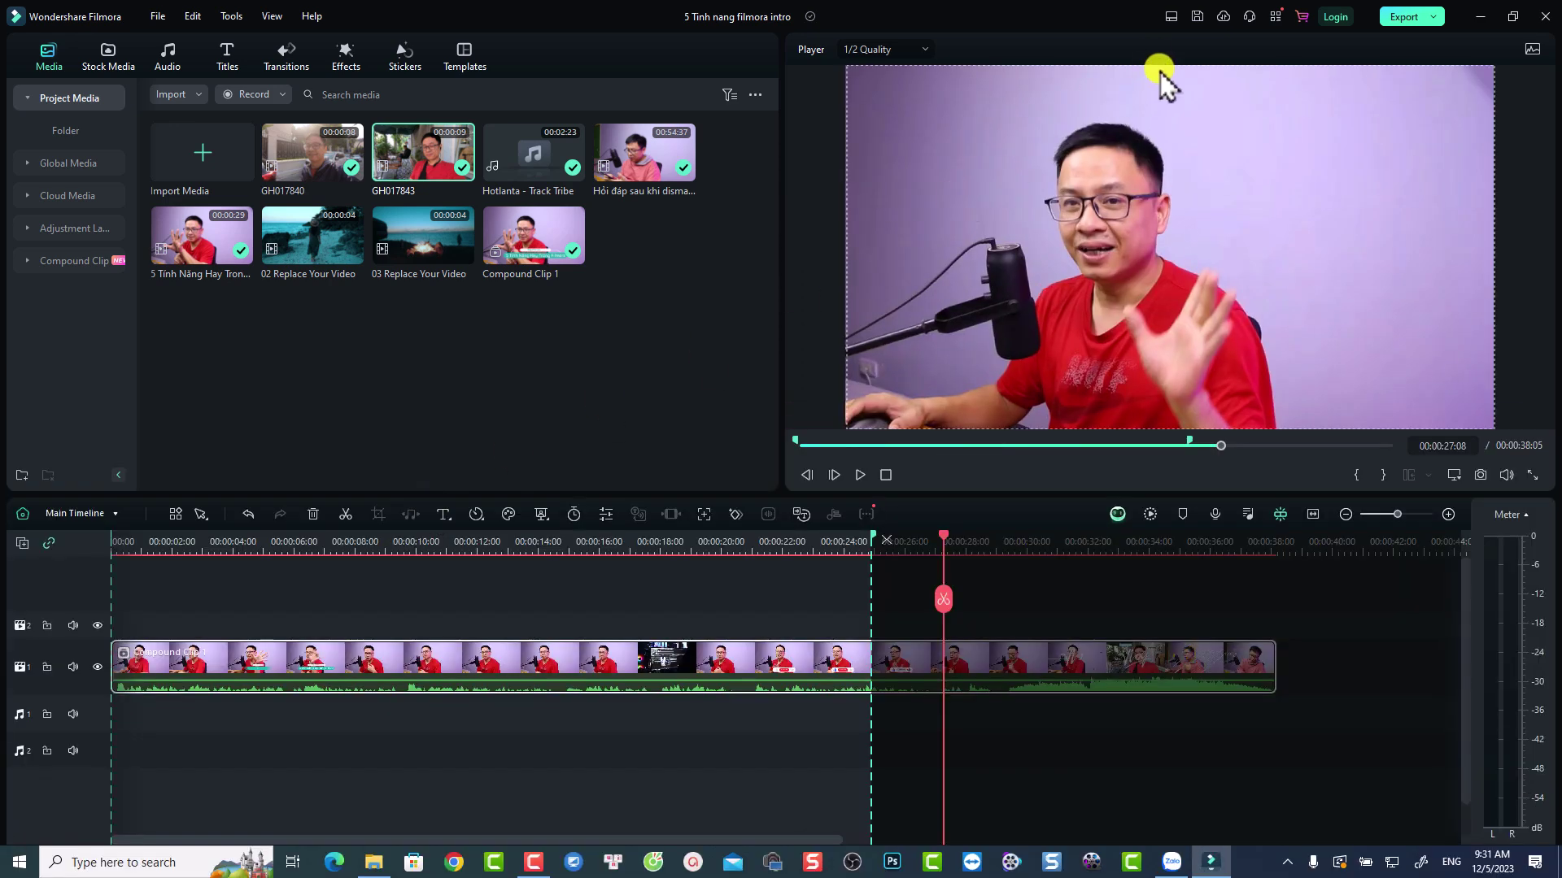
click(1171, 18)
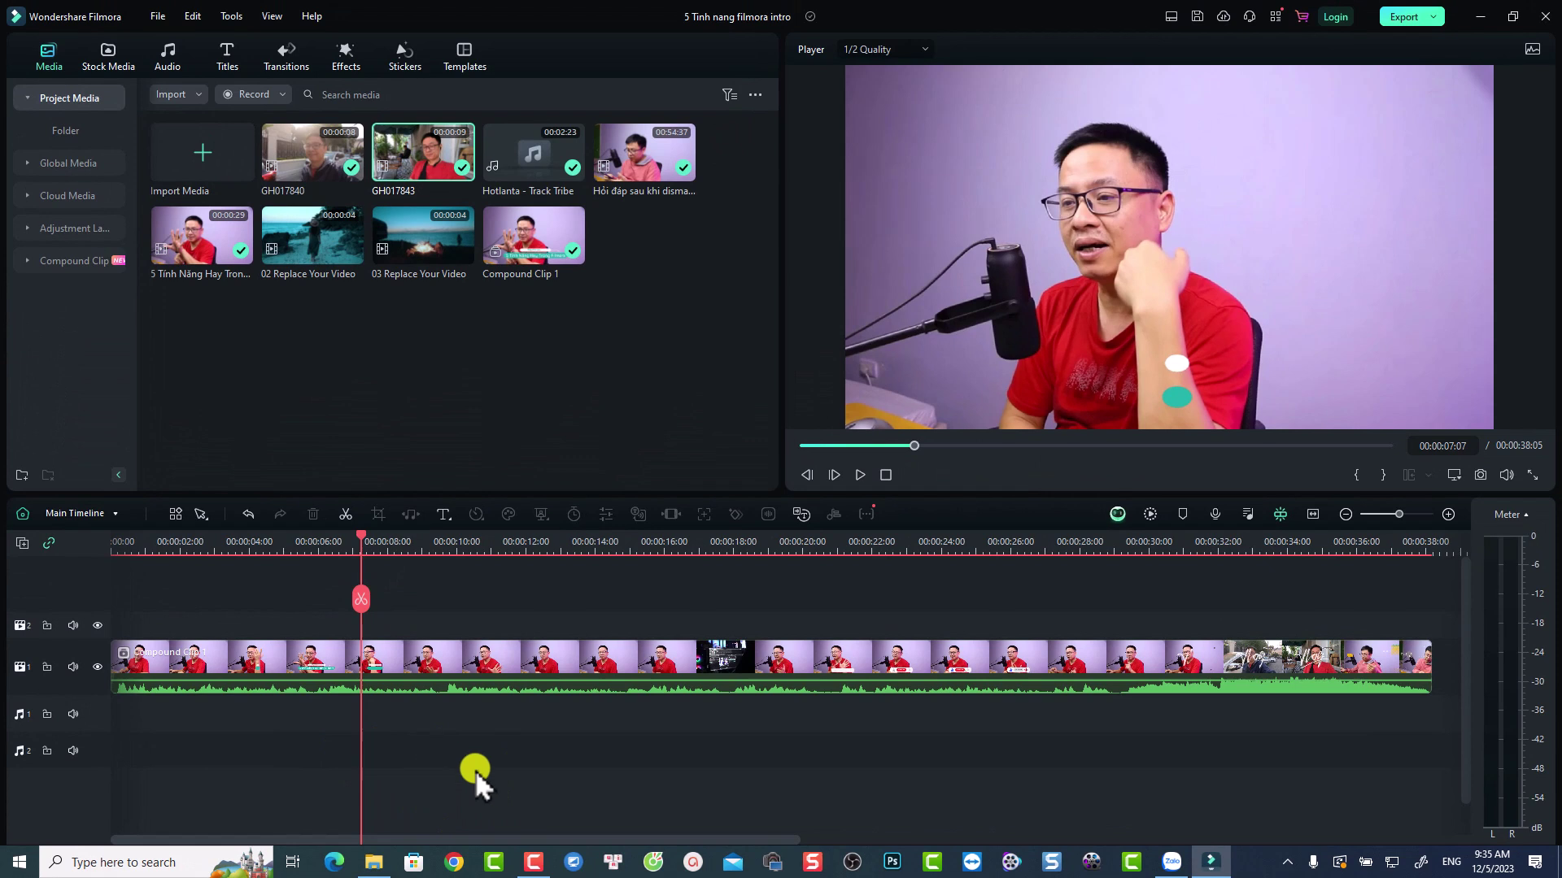
Place Compound Clip 1 on video track 2 and the Animated Emoji Pack sticker above it
drag(521, 271, 325, 625)
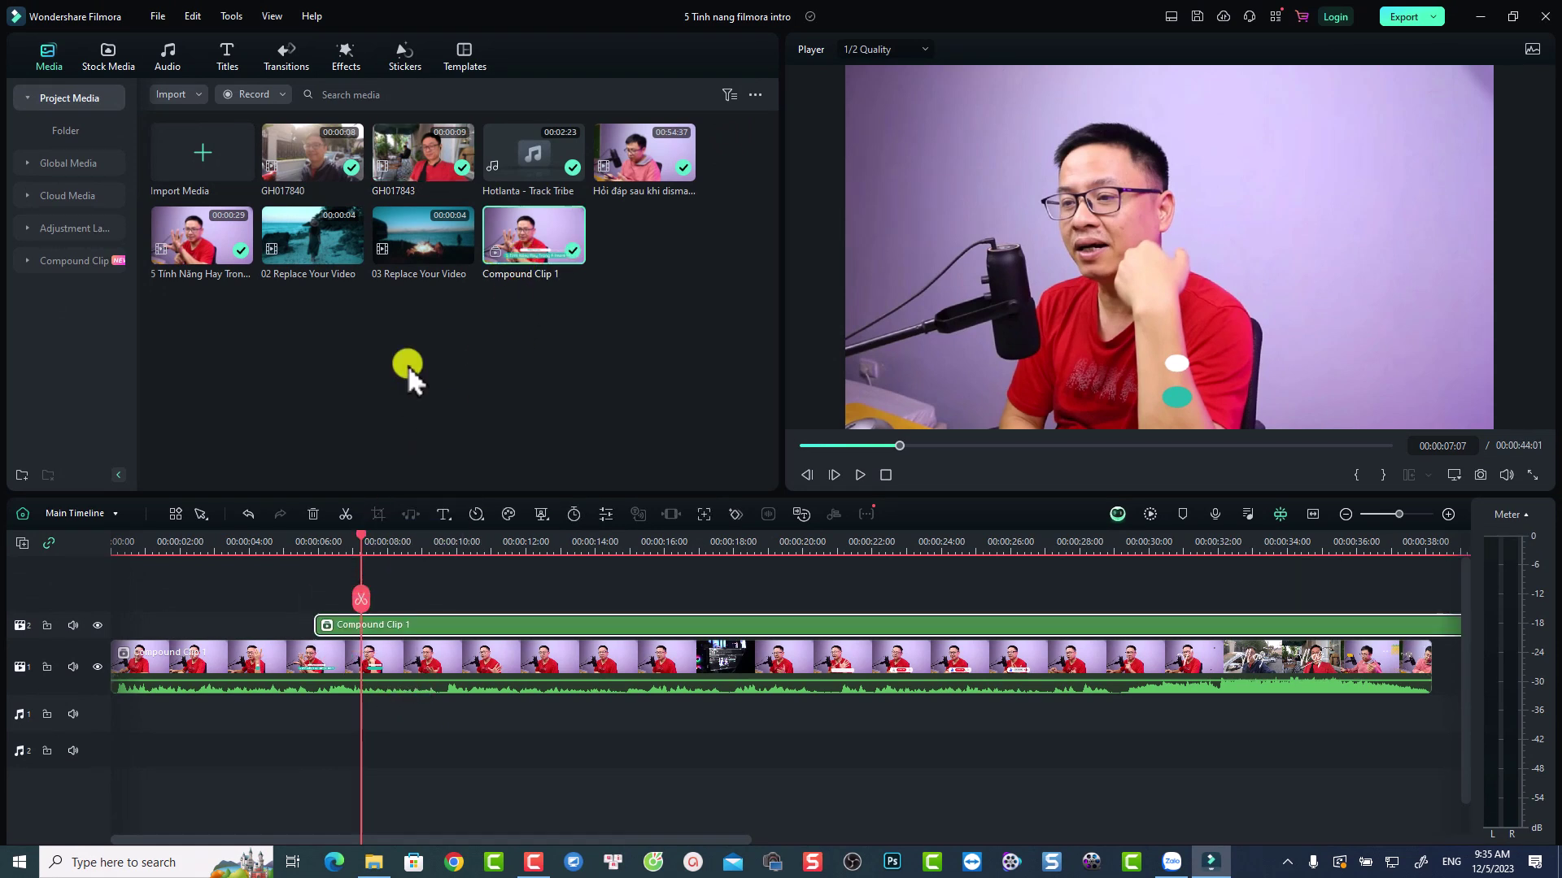
click(400, 59)
drag(377, 307, 387, 598)
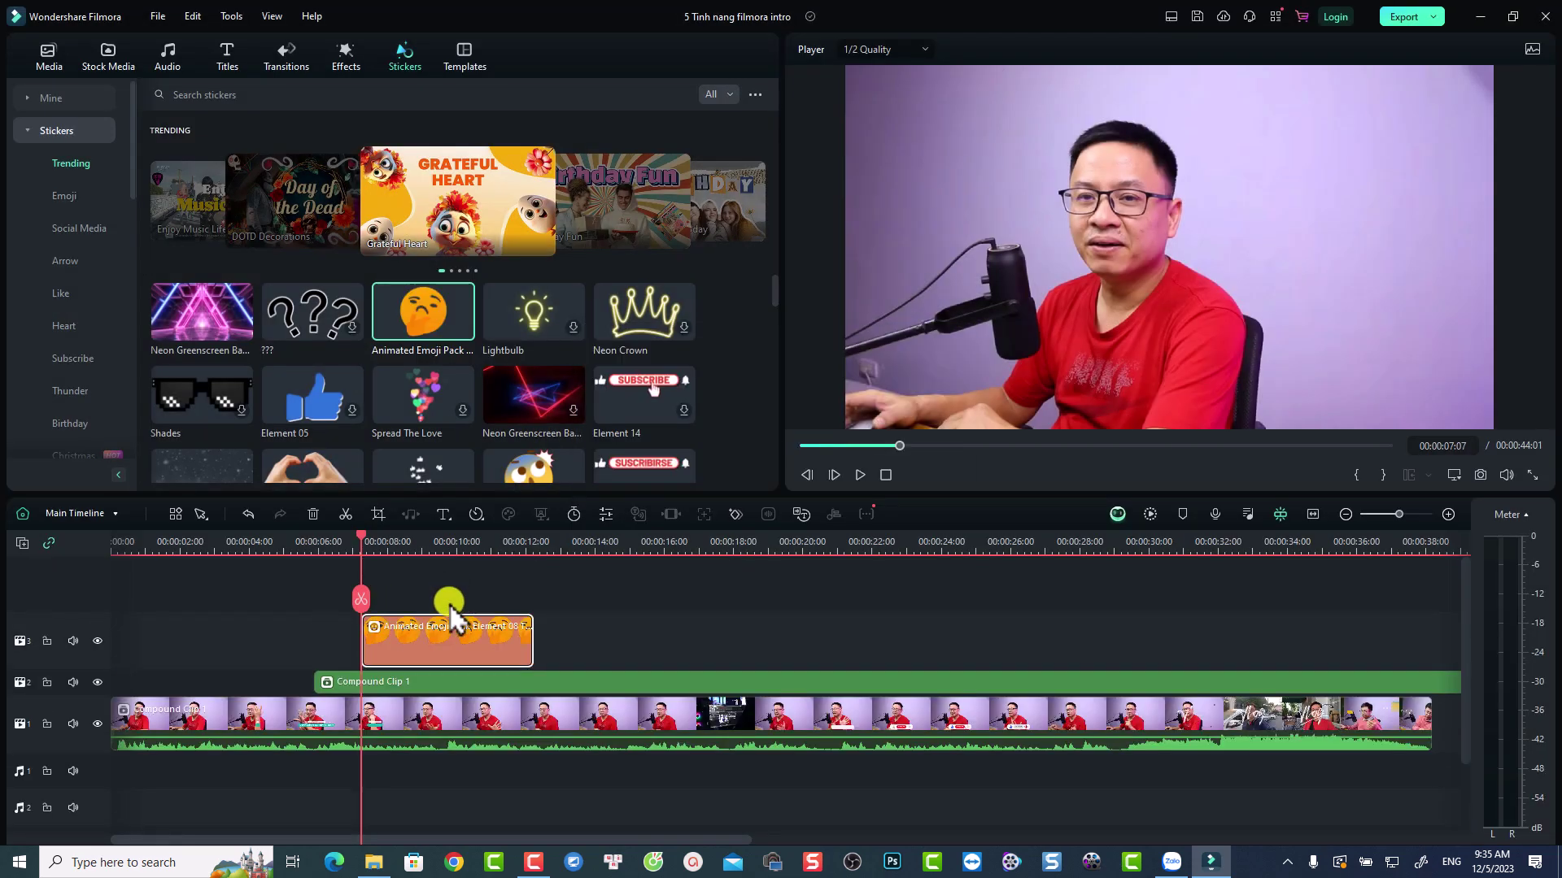
Play the sticker preview briefly, then adjust the timeline zoom until clips are readable
key(space)
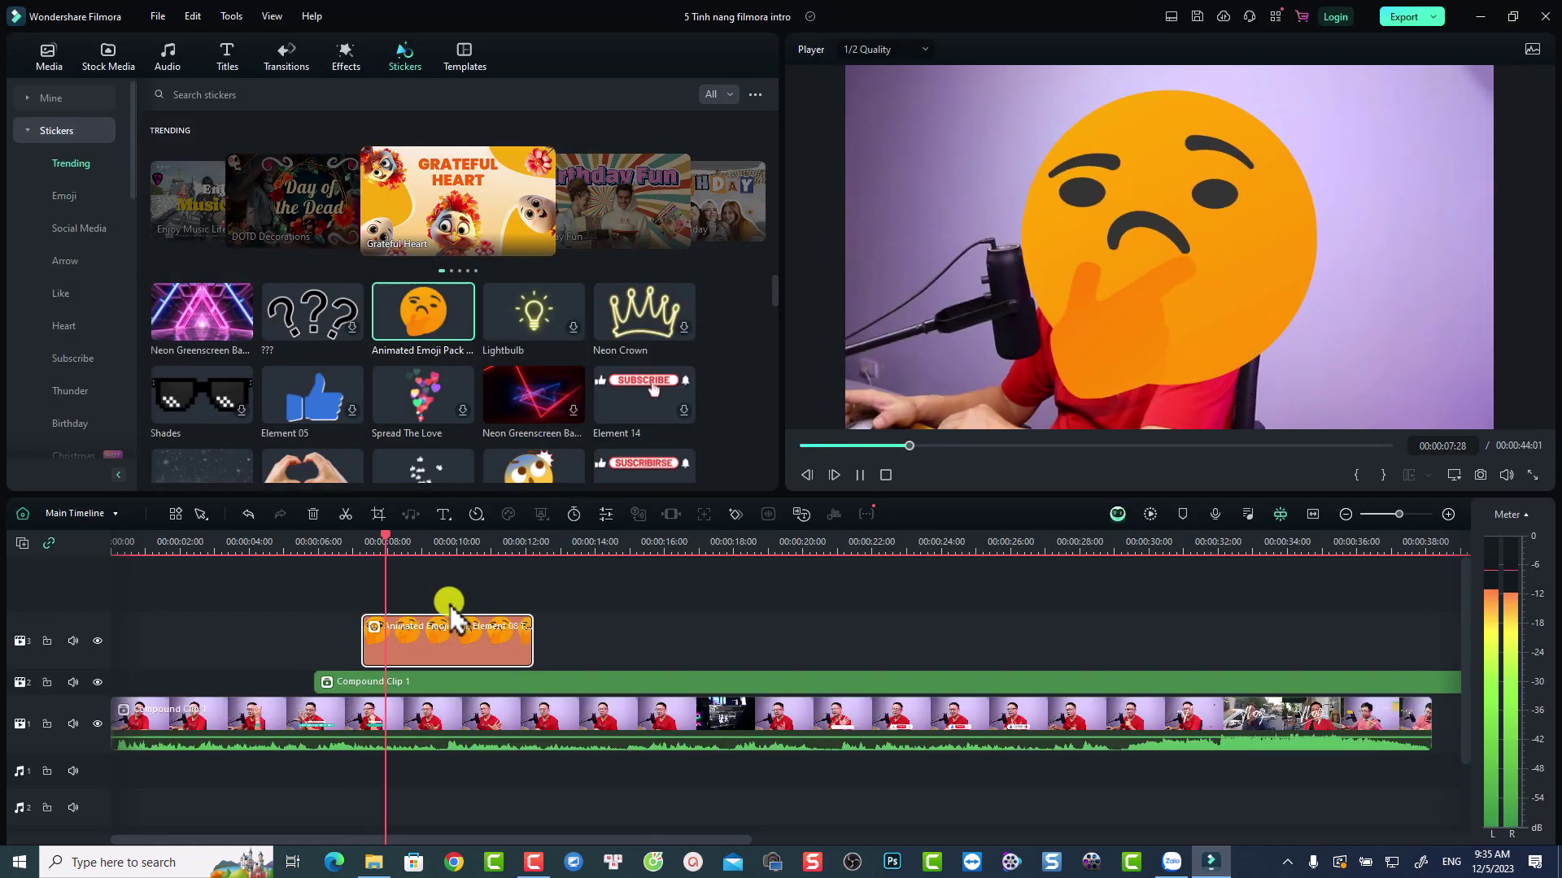
key(space)
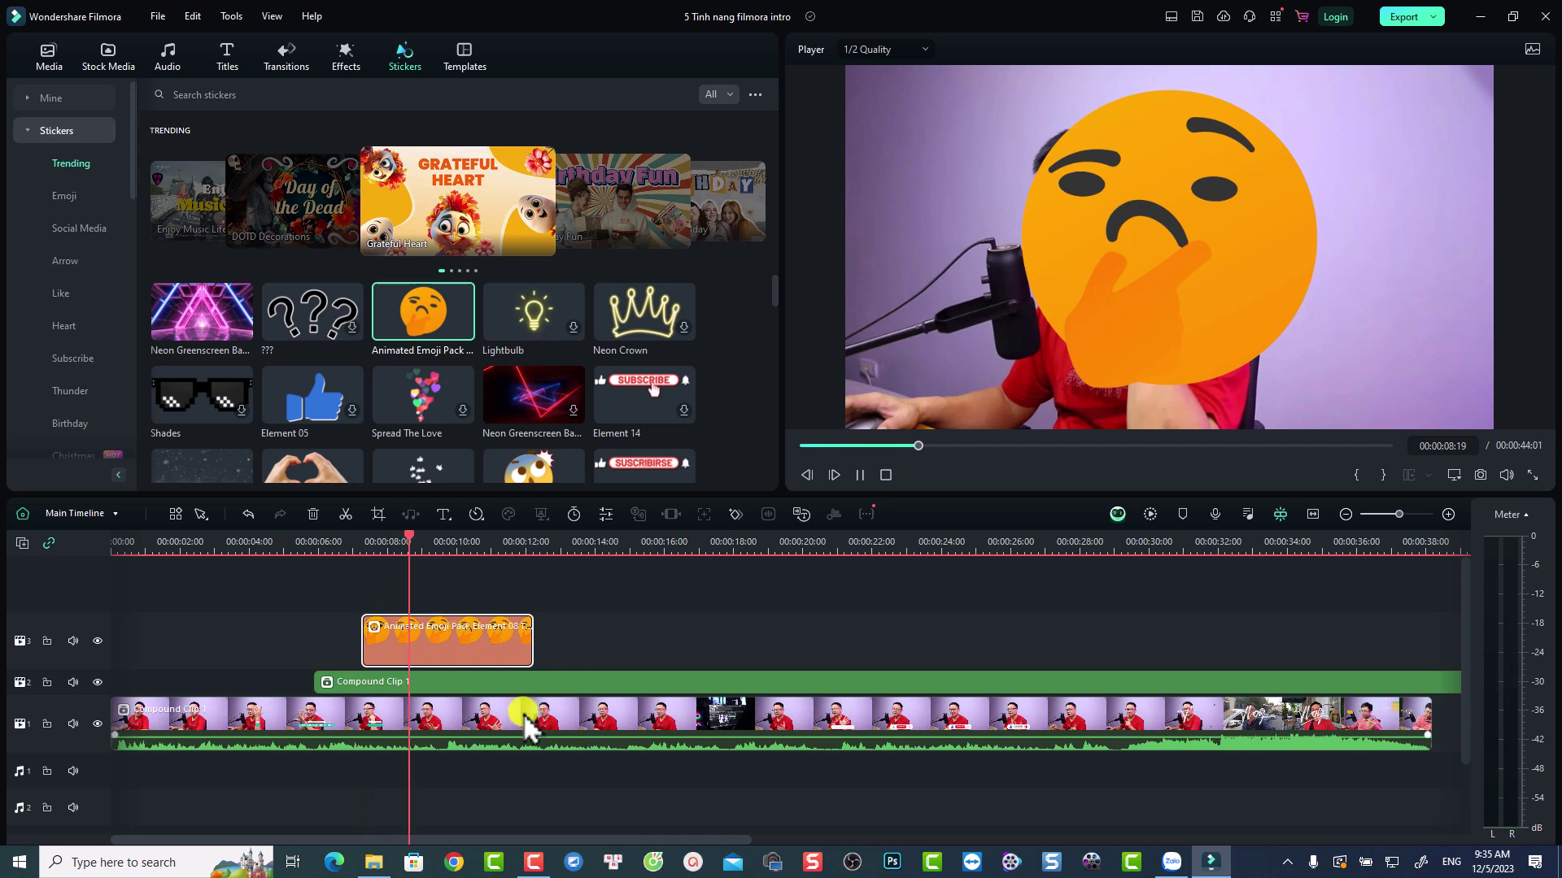
click(1345, 516)
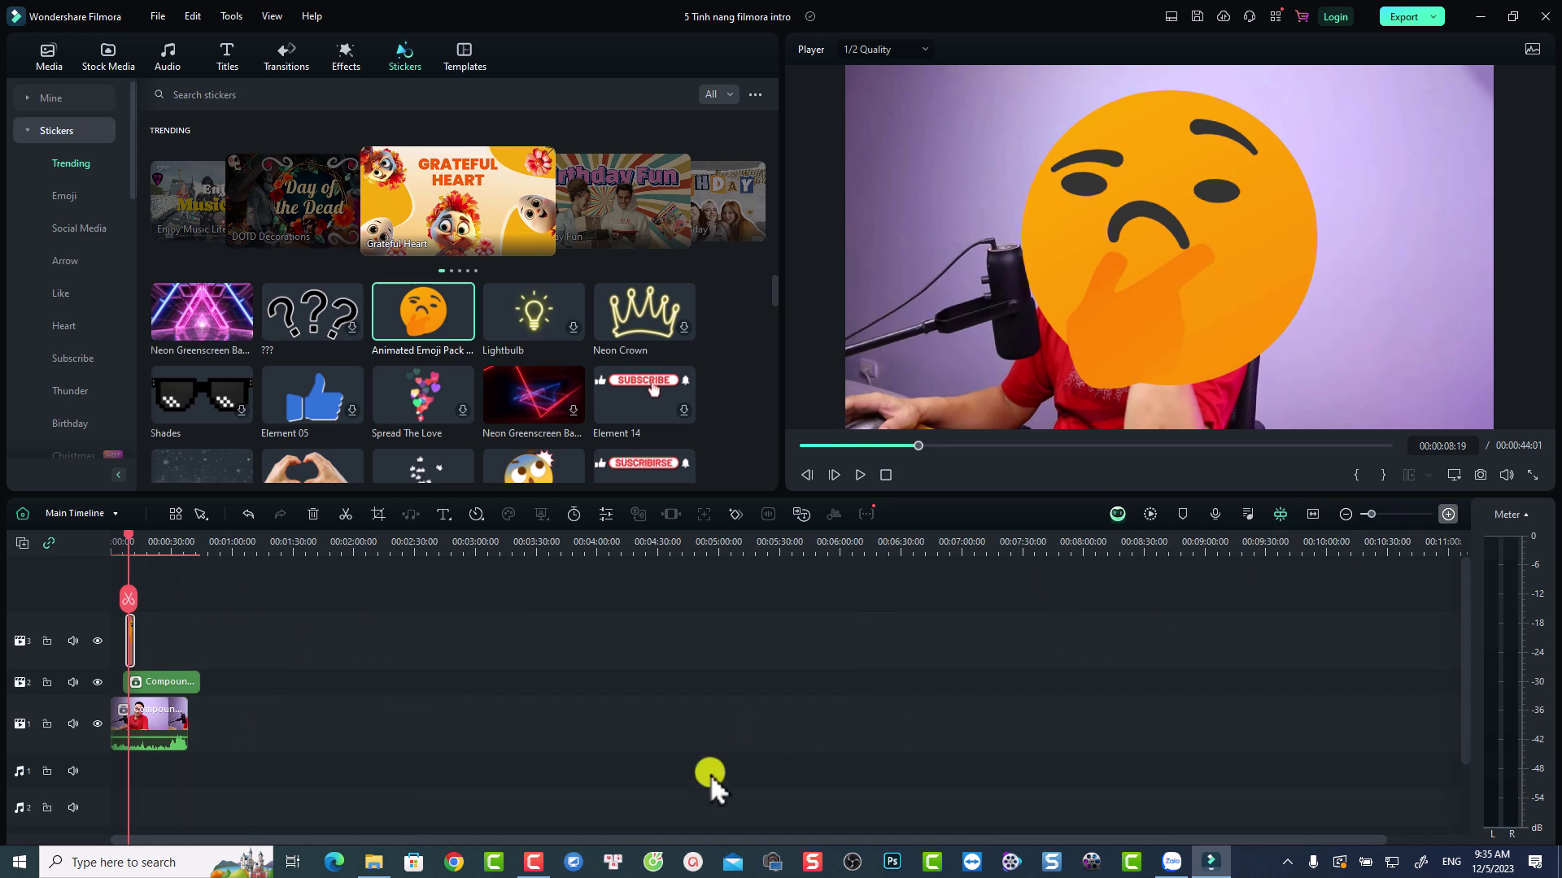
scroll(802, 743, up, 3)
scroll(514, 838, down, 3)
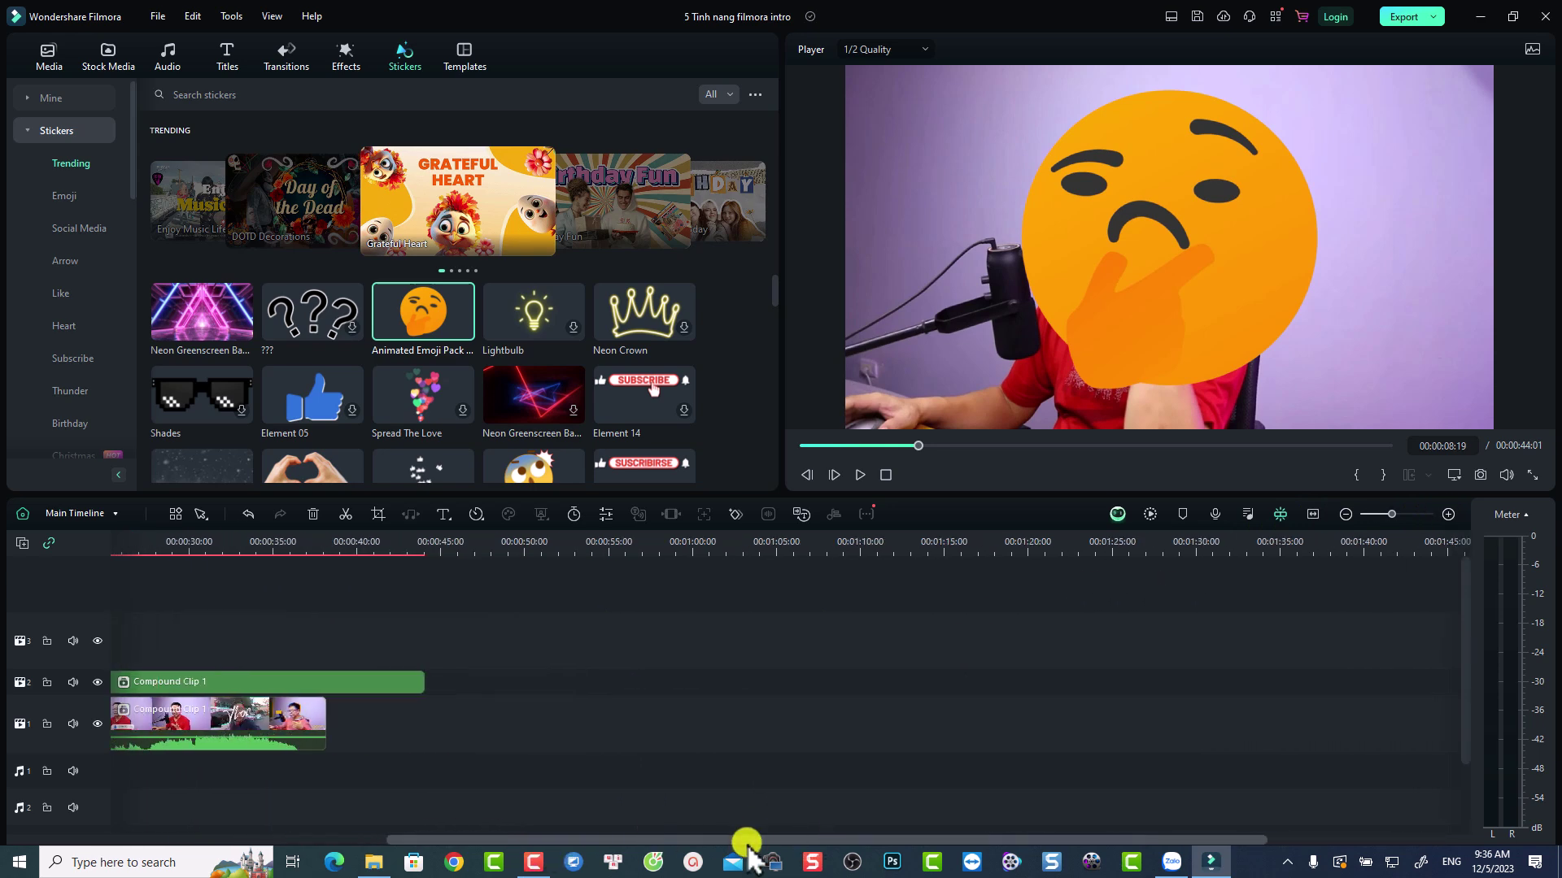
scroll(787, 846, up, 3)
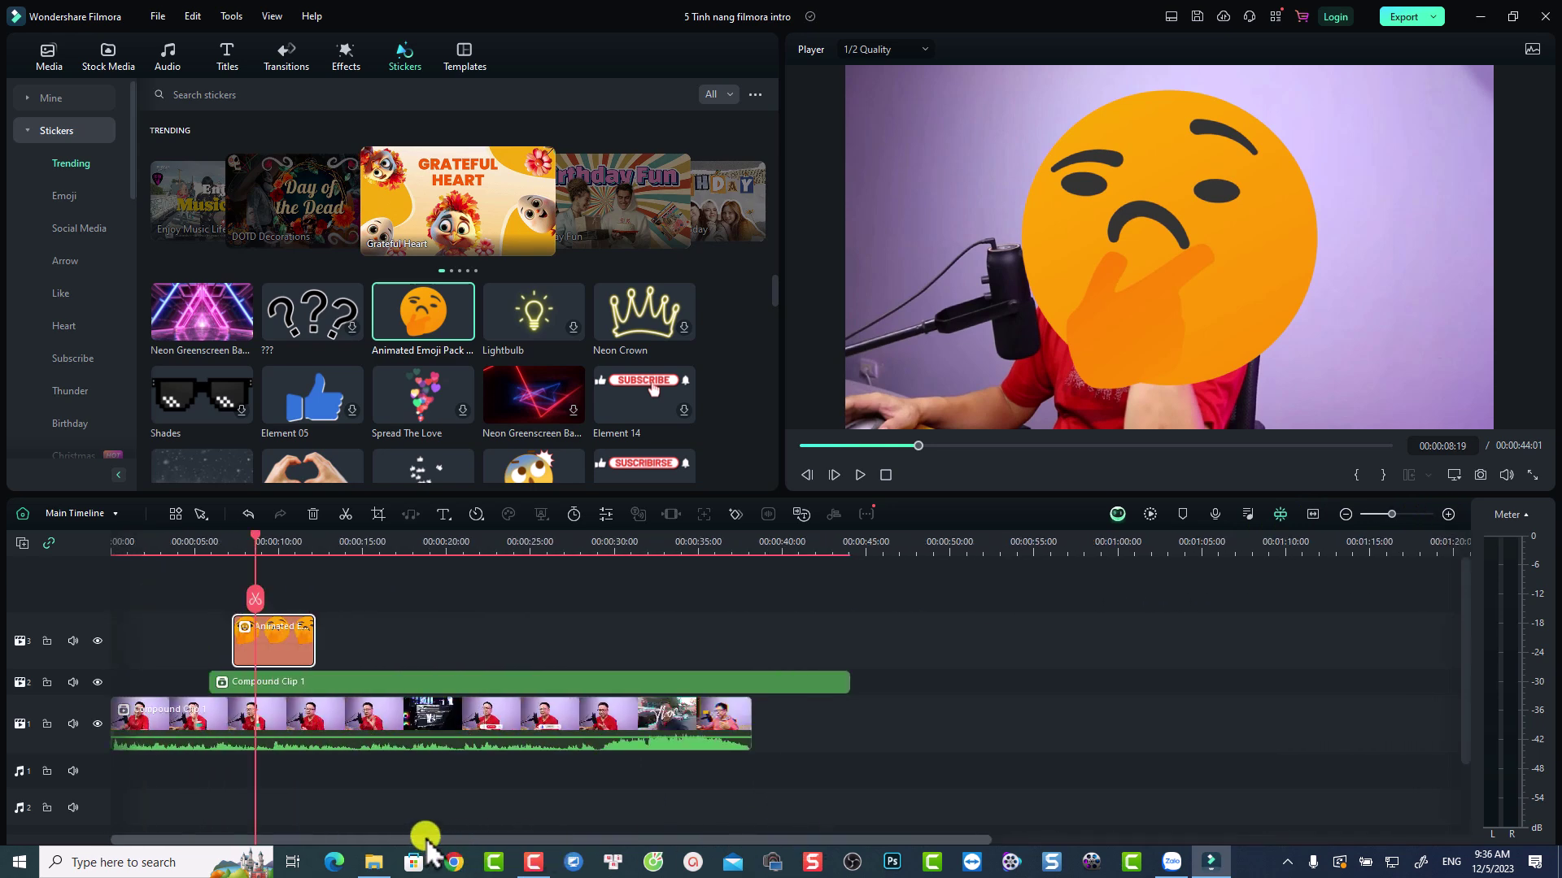
Inspect the main compound clip and emoji sticker, then return the playhead to 00:00:08:19
click(307, 538)
click(349, 706)
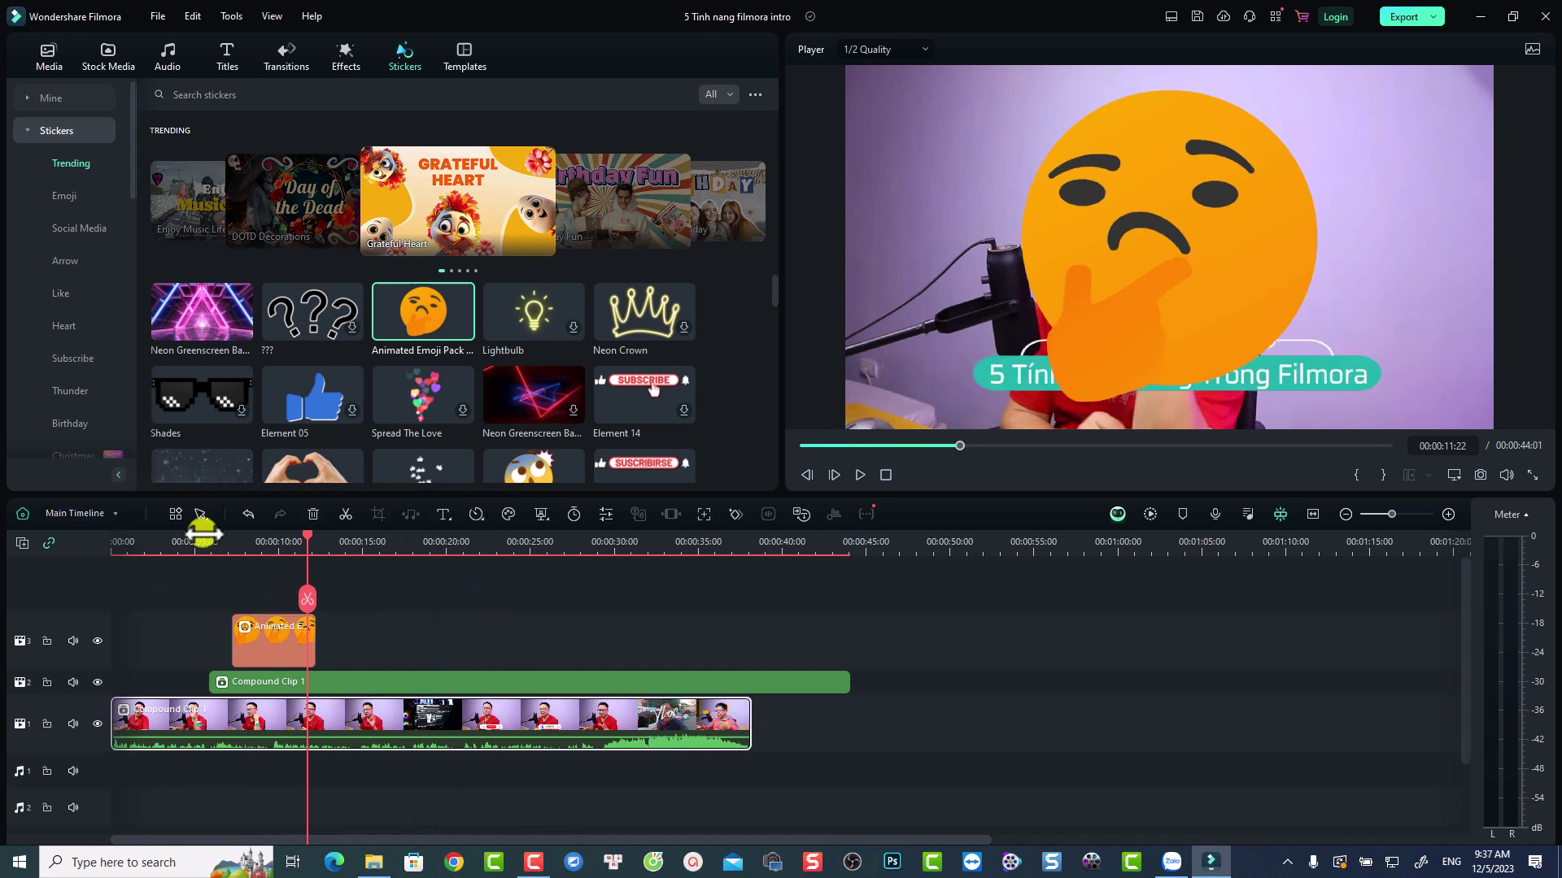
click(281, 651)
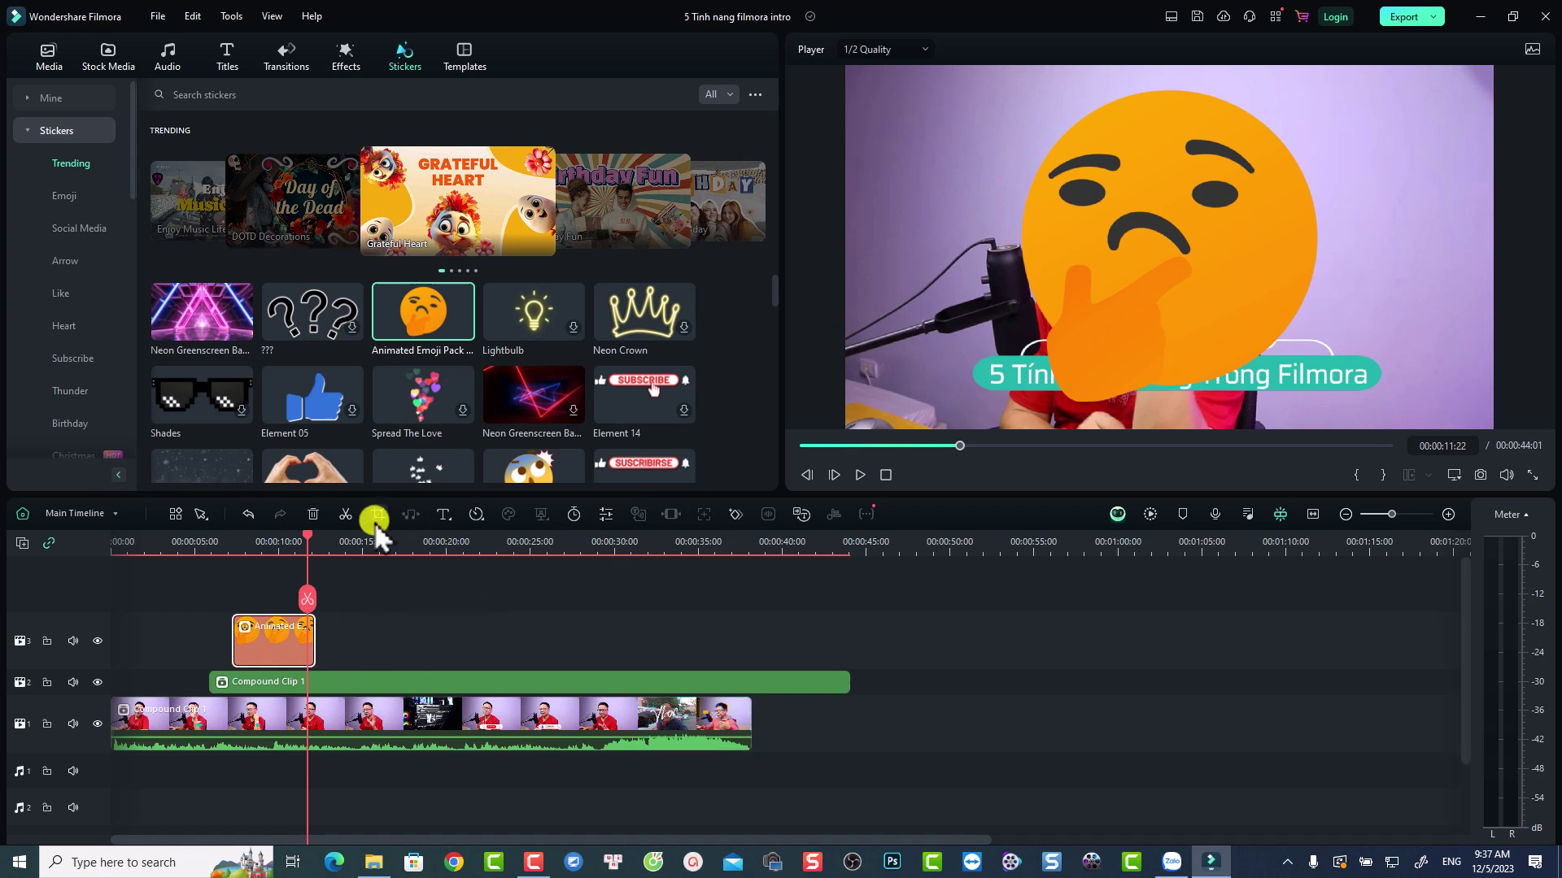
click(255, 556)
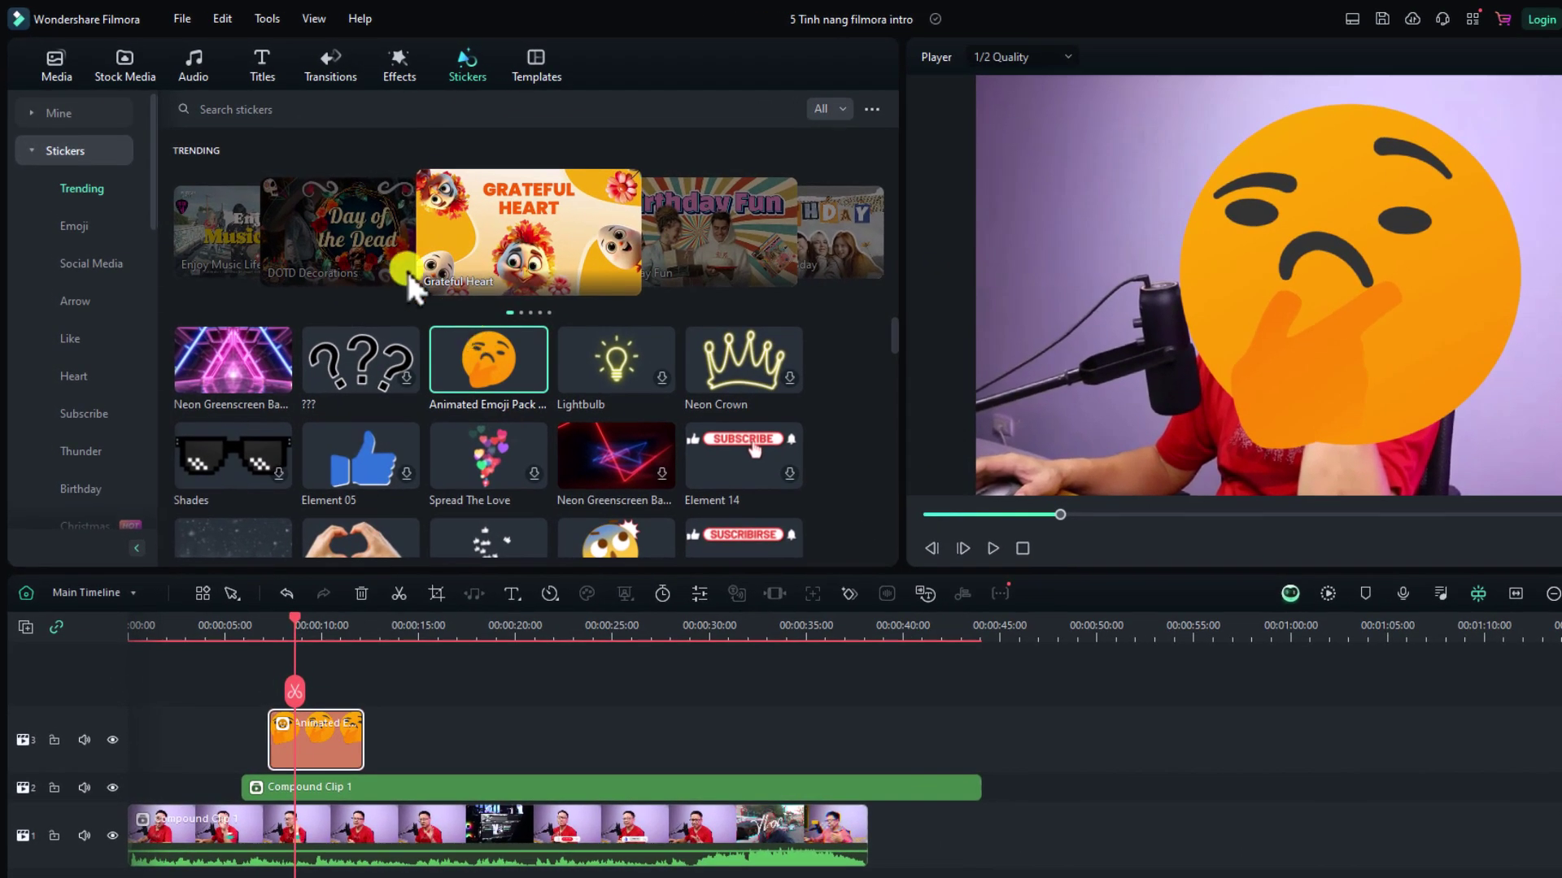
Show Project Media, listing clips such as 02 Replace Your Video and Compound Clip 1
click(53, 64)
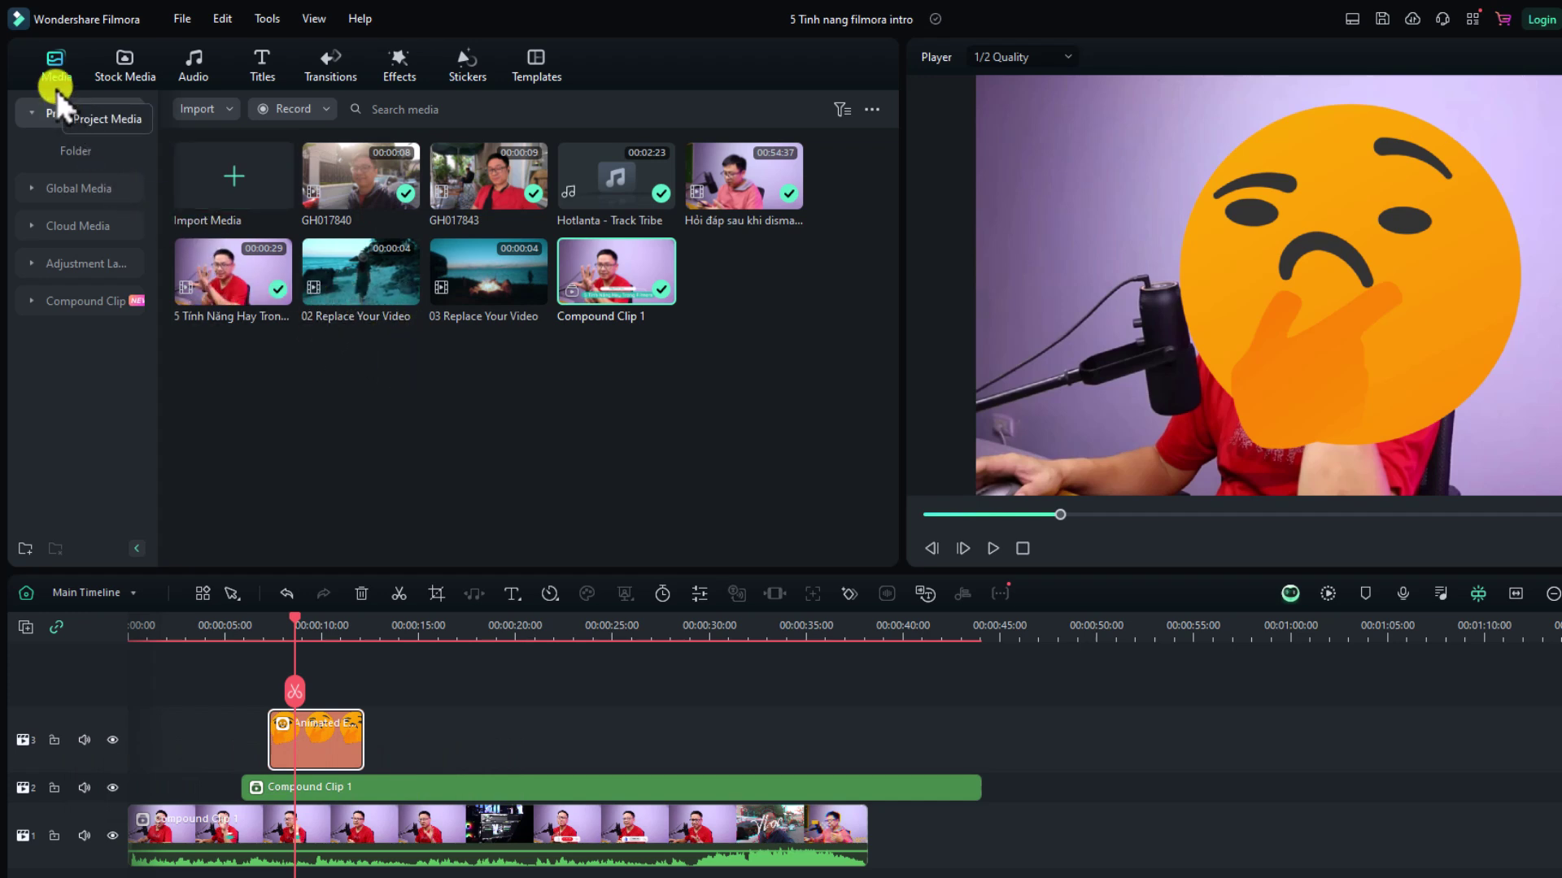
Browse the project folder and Global Media, then view Stock Media's Trending clips like Opening
click(70, 148)
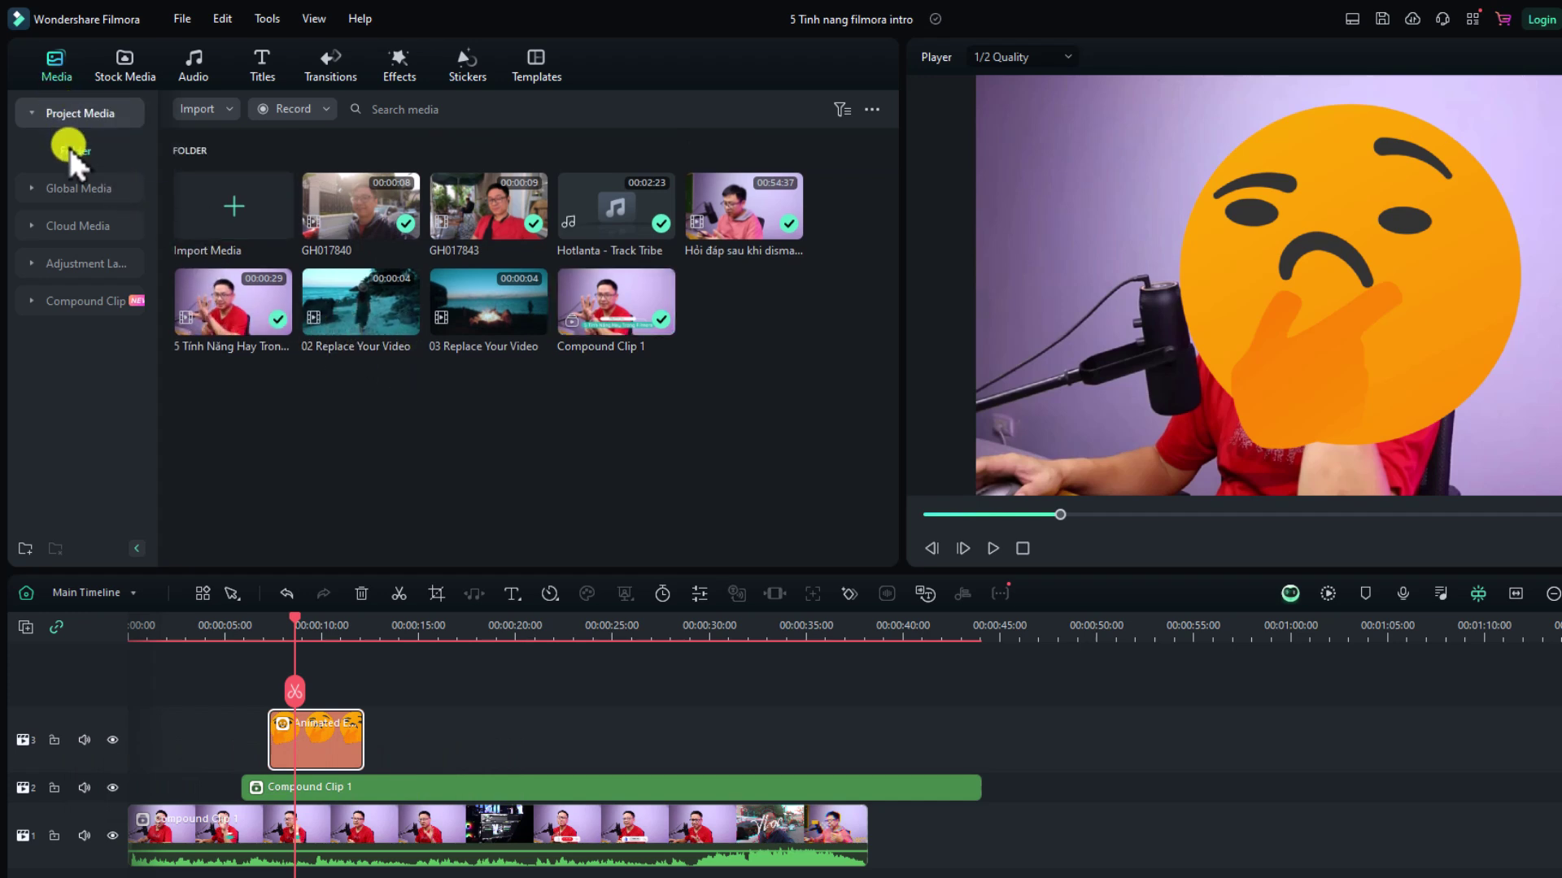
click(37, 189)
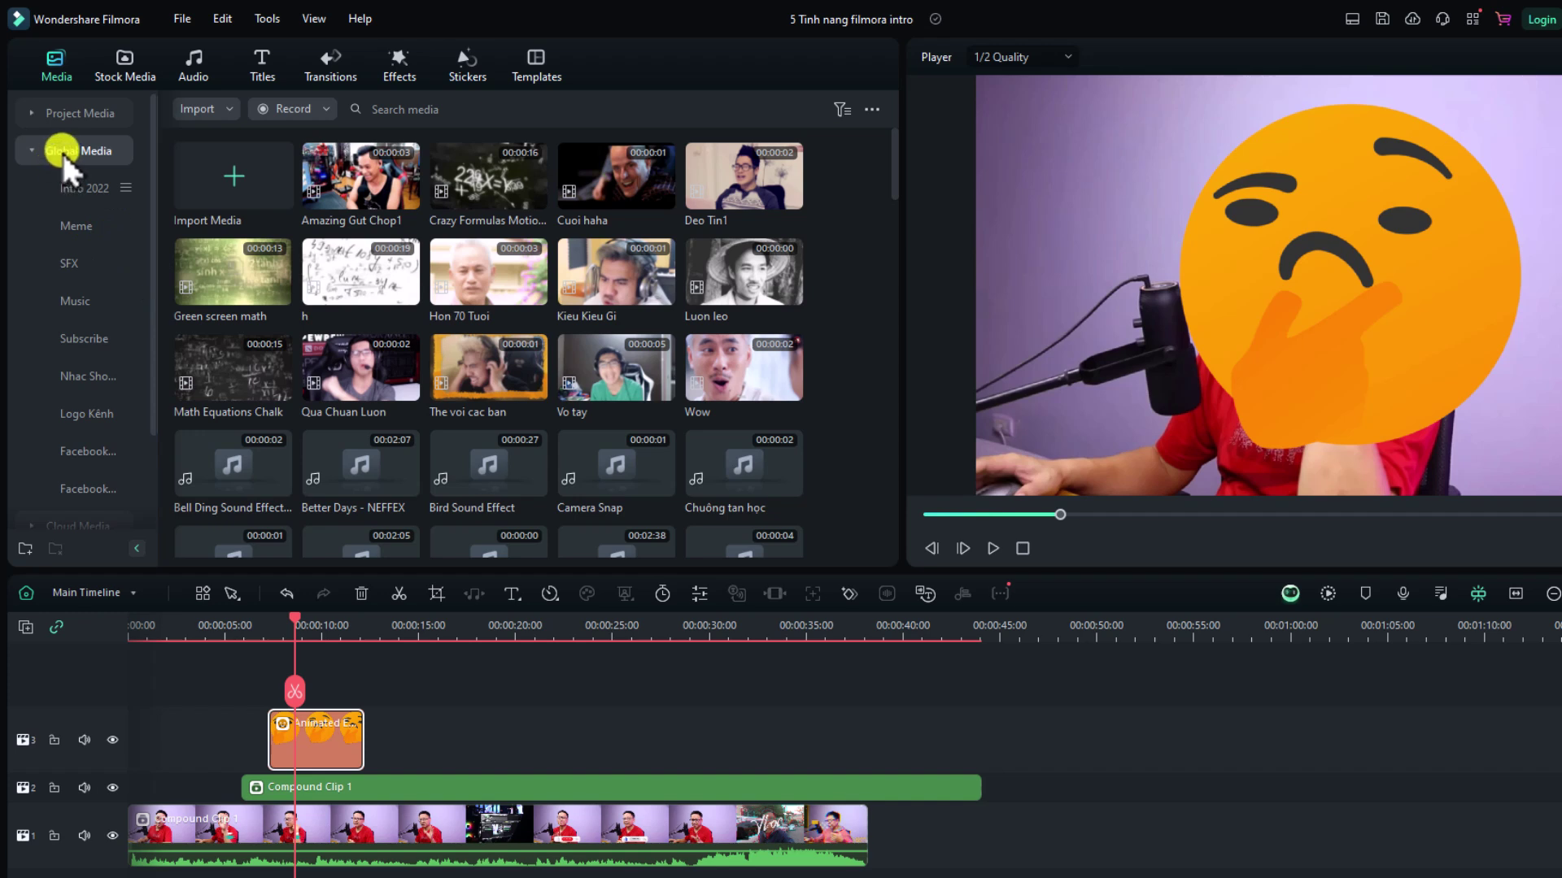
click(26, 146)
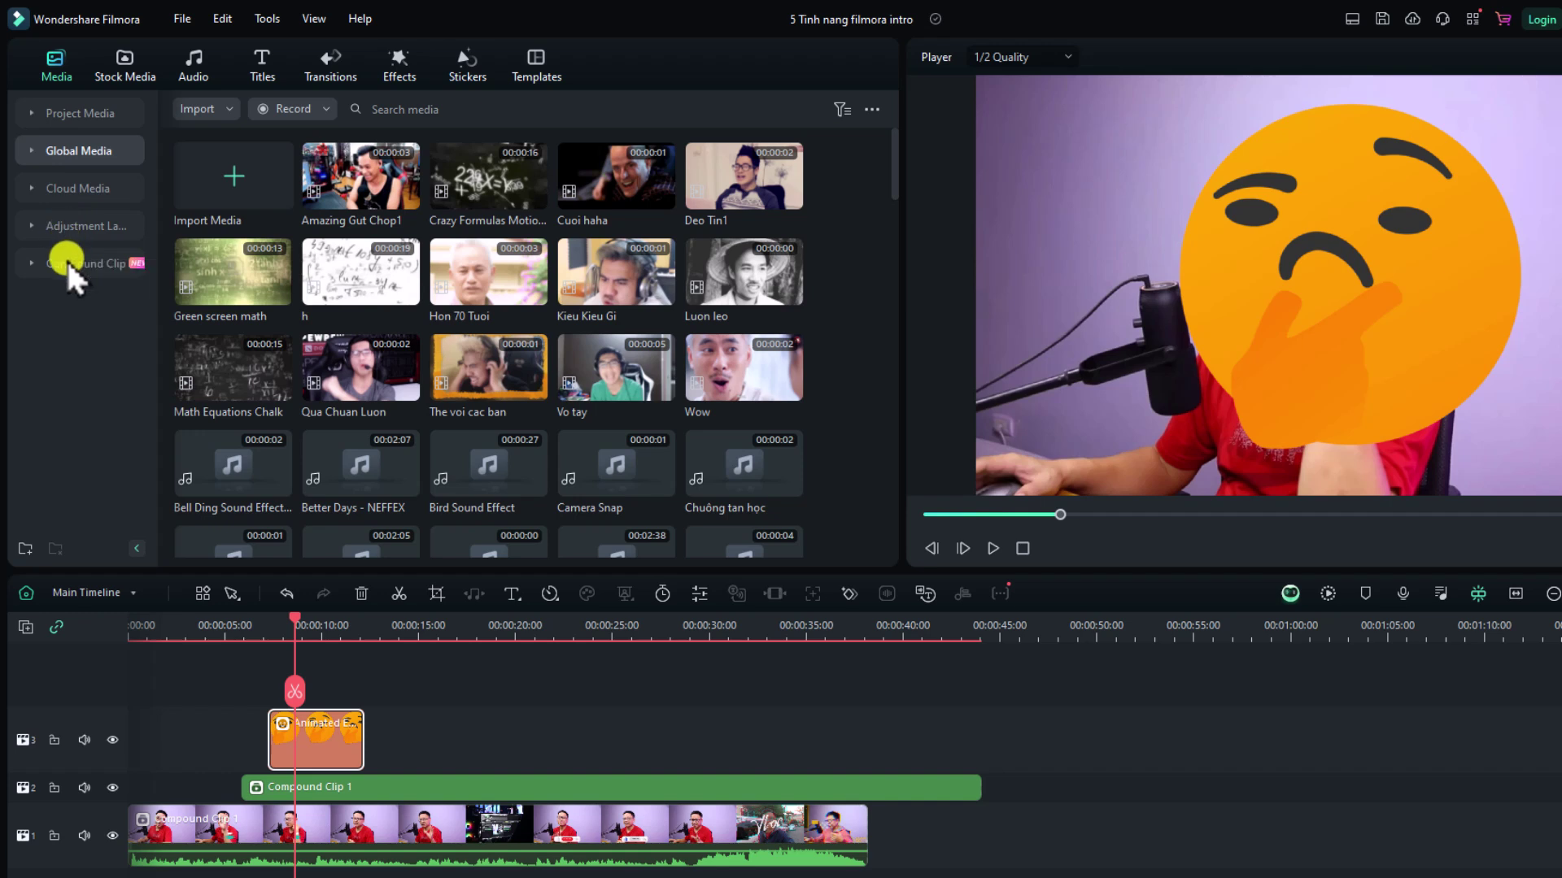
click(122, 66)
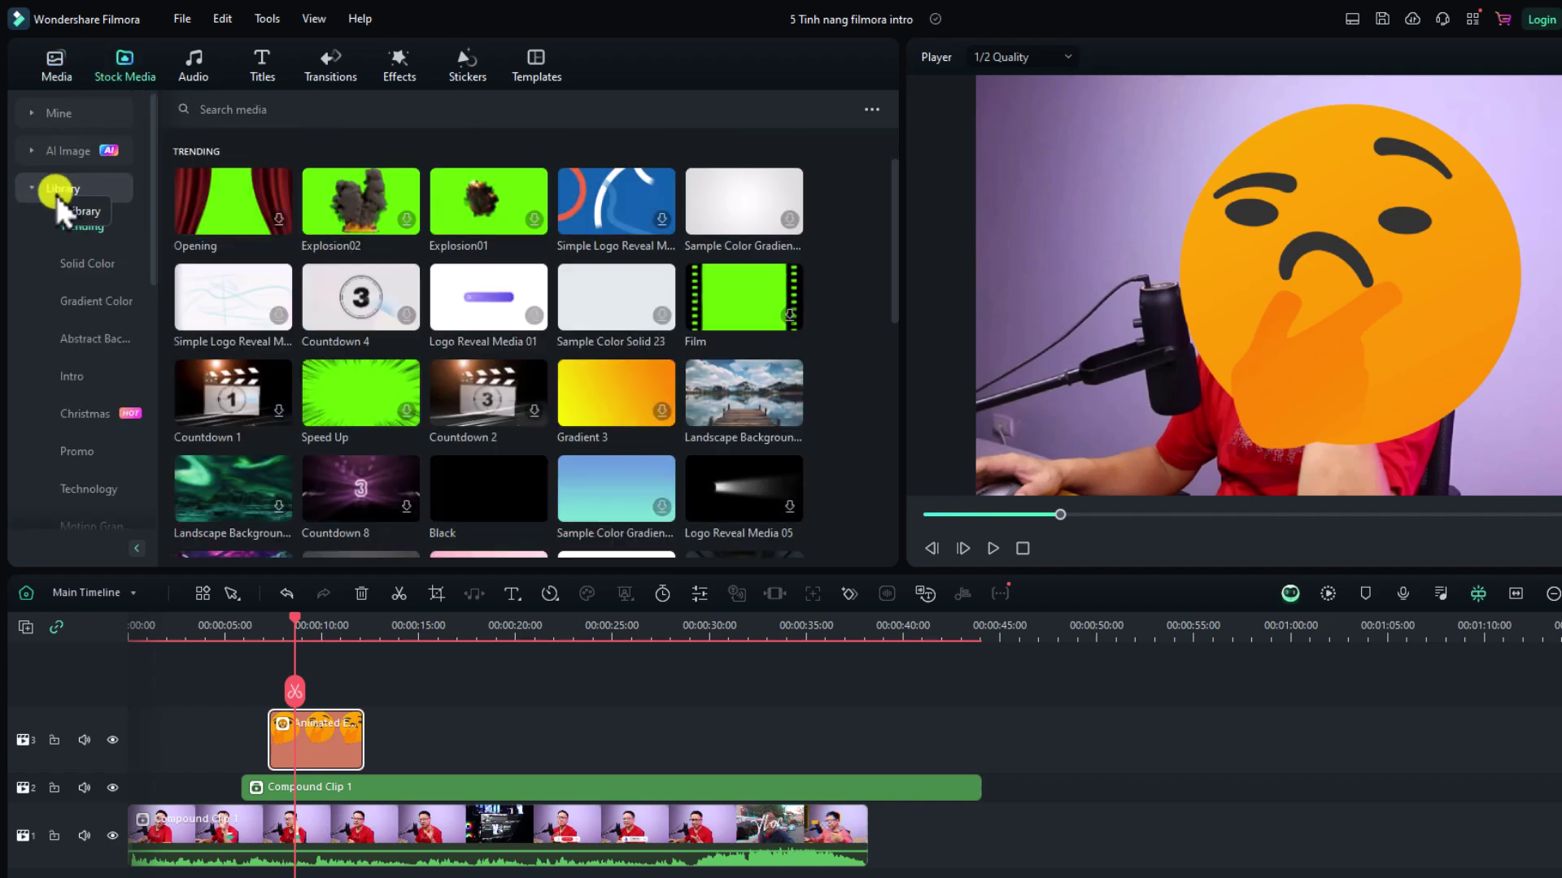
Preview the AI Image page and Pexels, Pixabay and Unsplash partner stock, then show the Trending music tracks
click(24, 150)
click(24, 149)
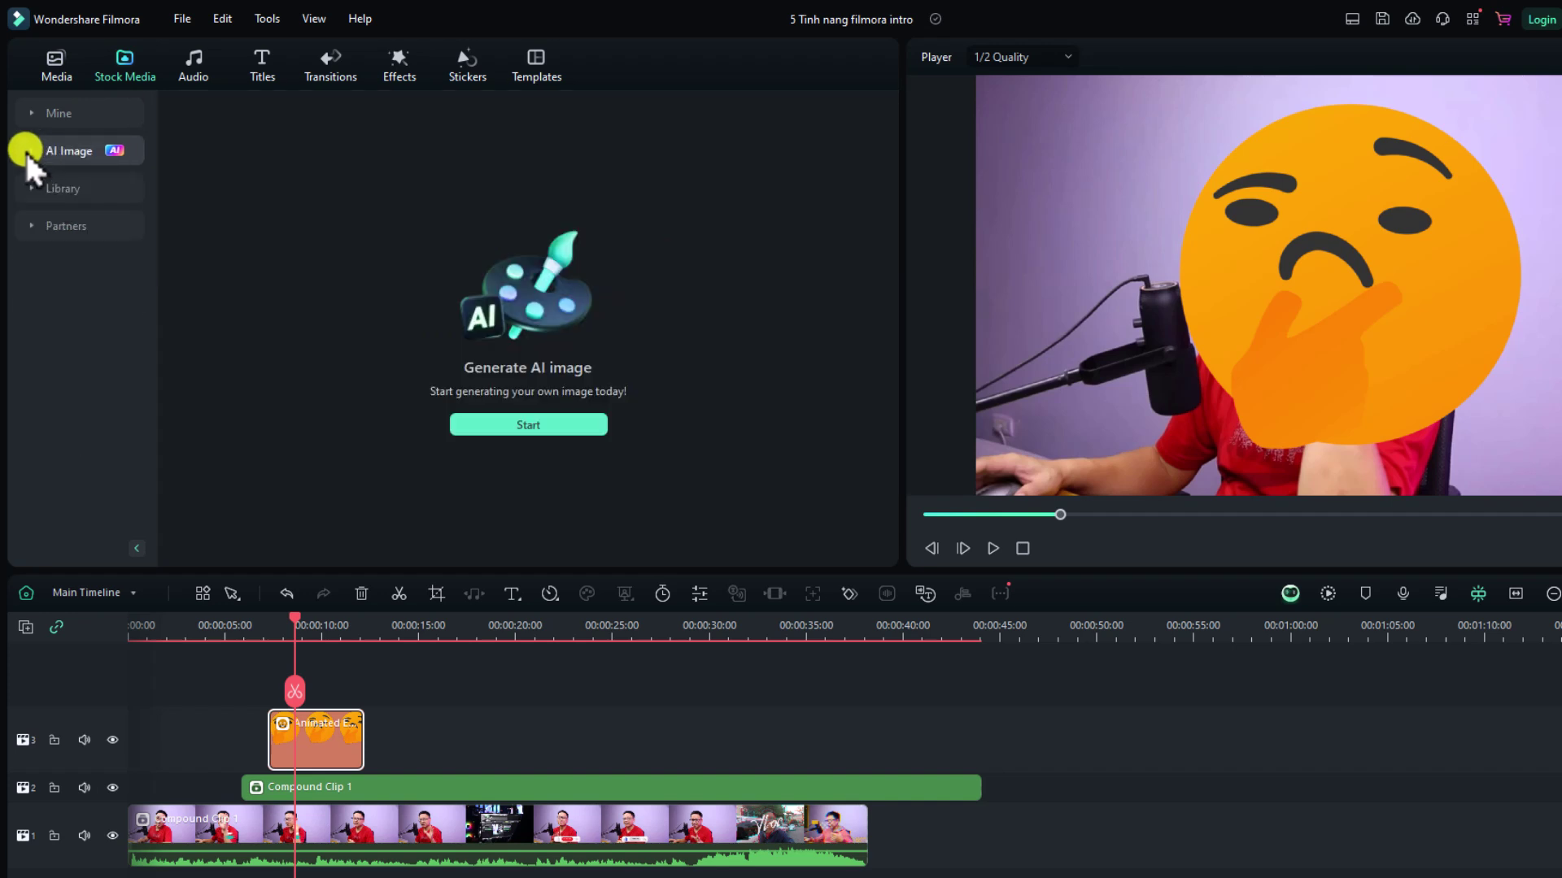
click(26, 226)
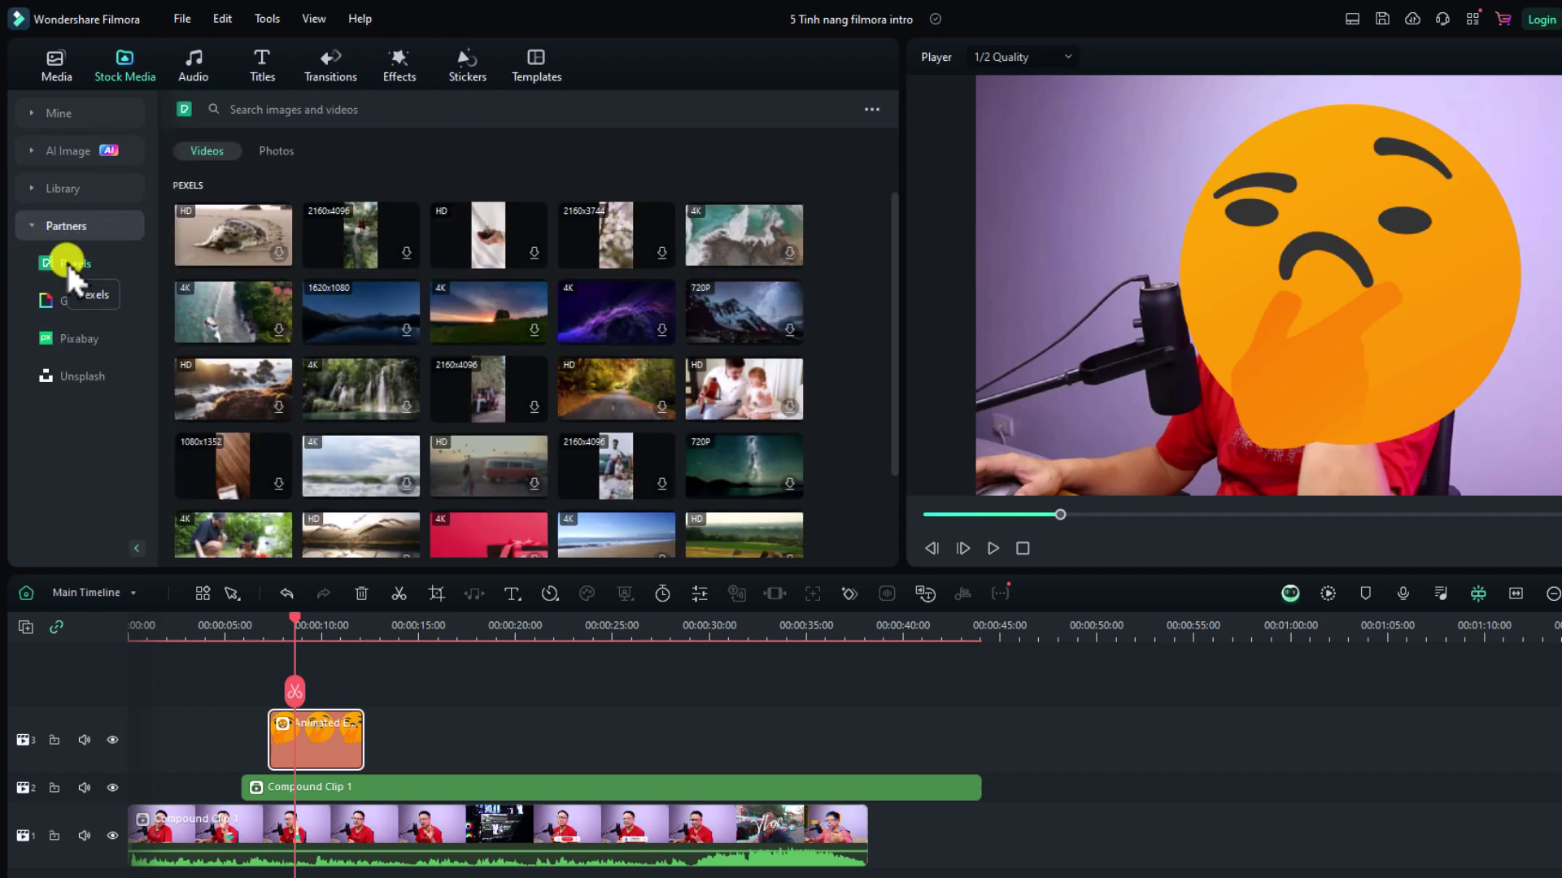
click(75, 340)
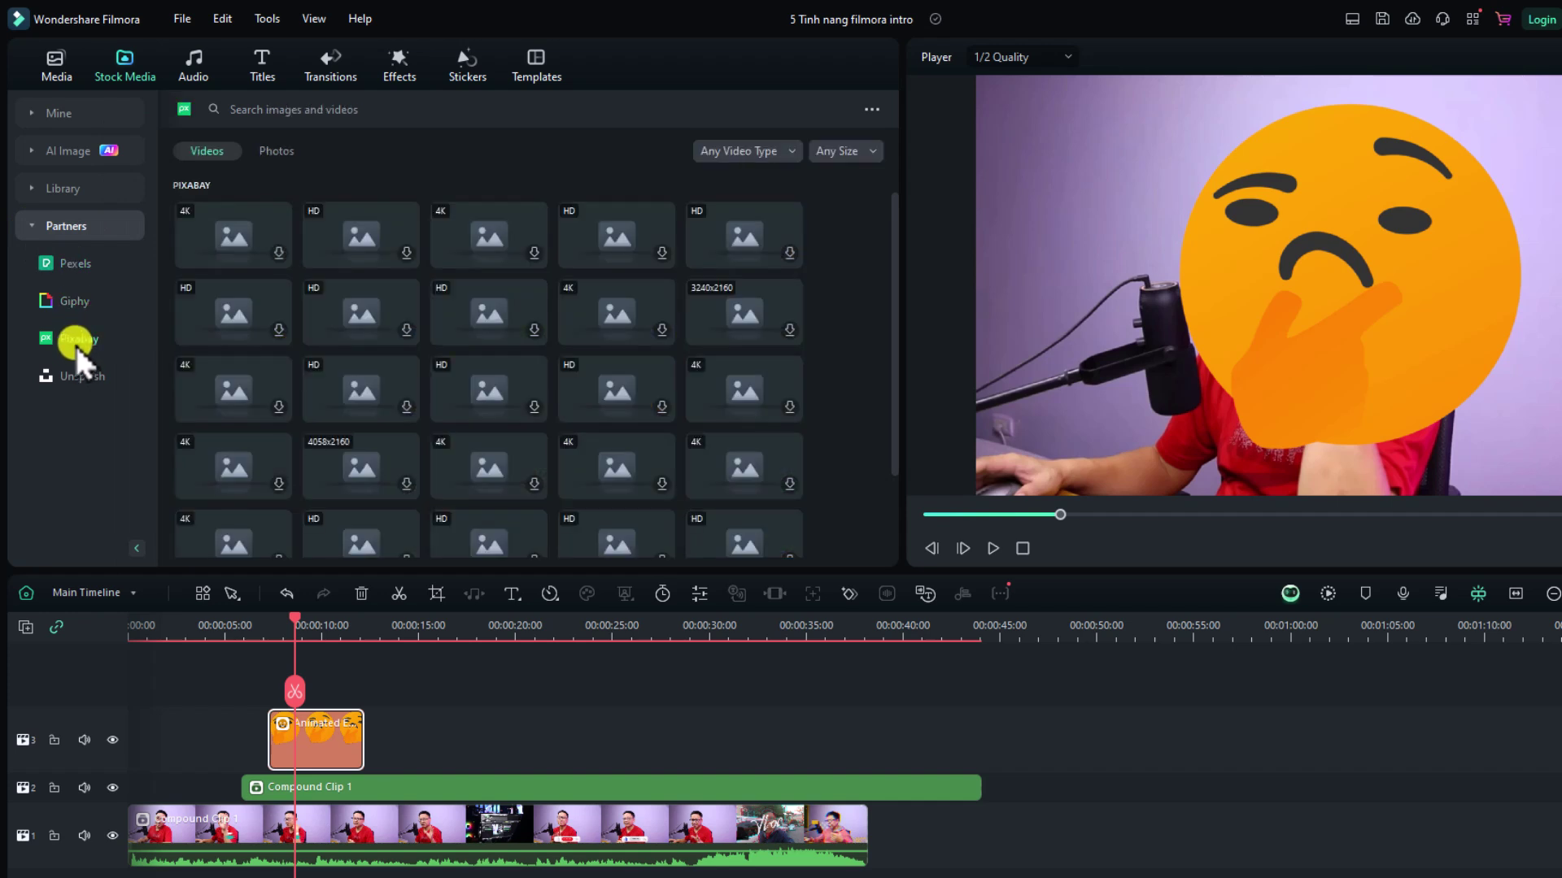
click(75, 379)
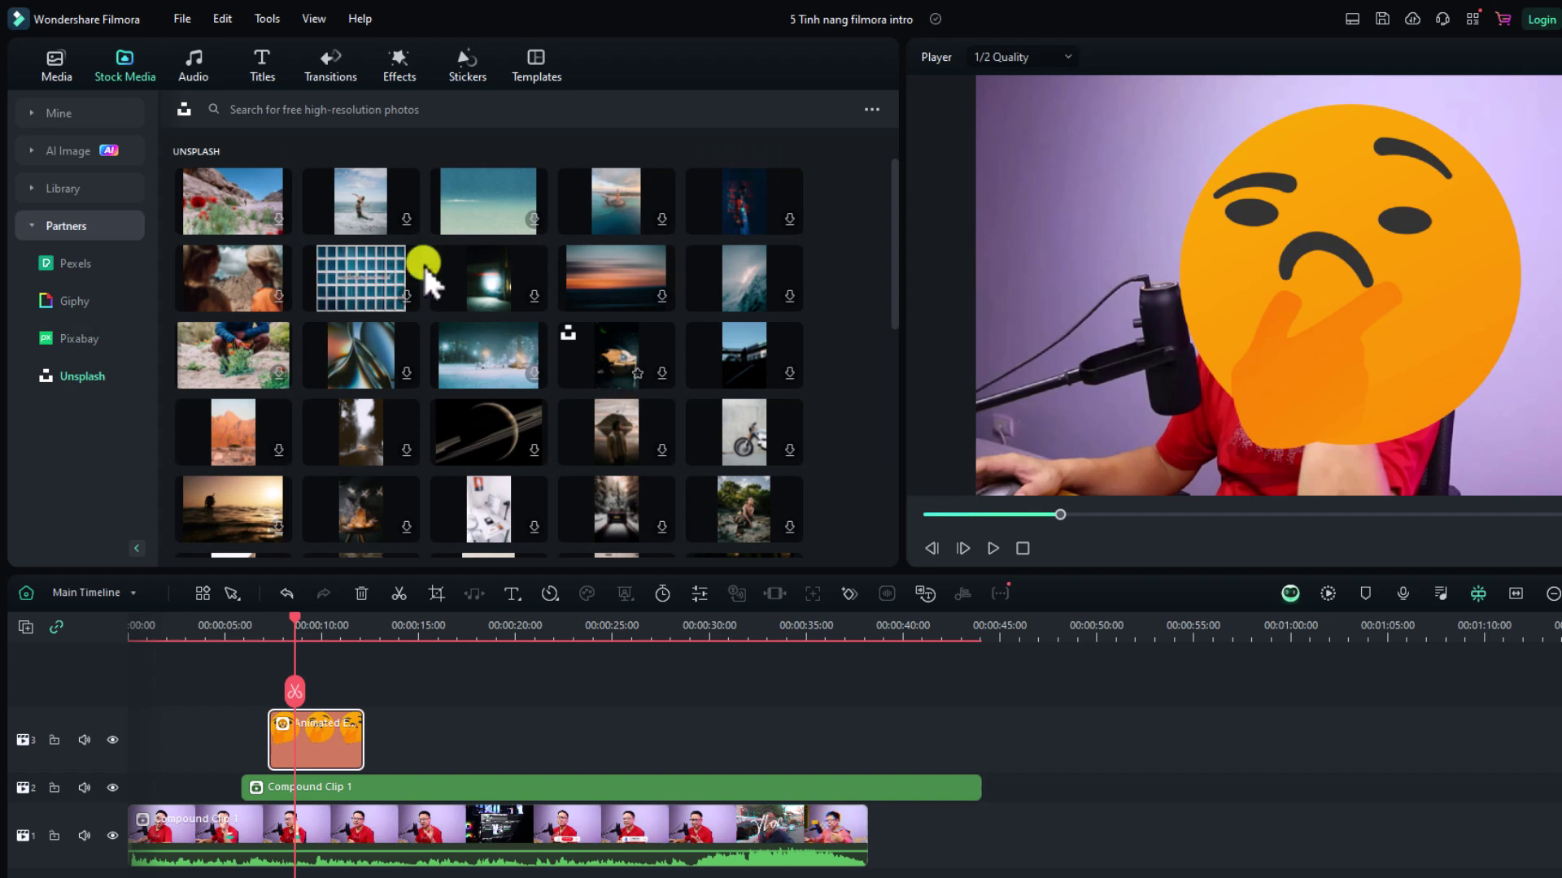
click(184, 75)
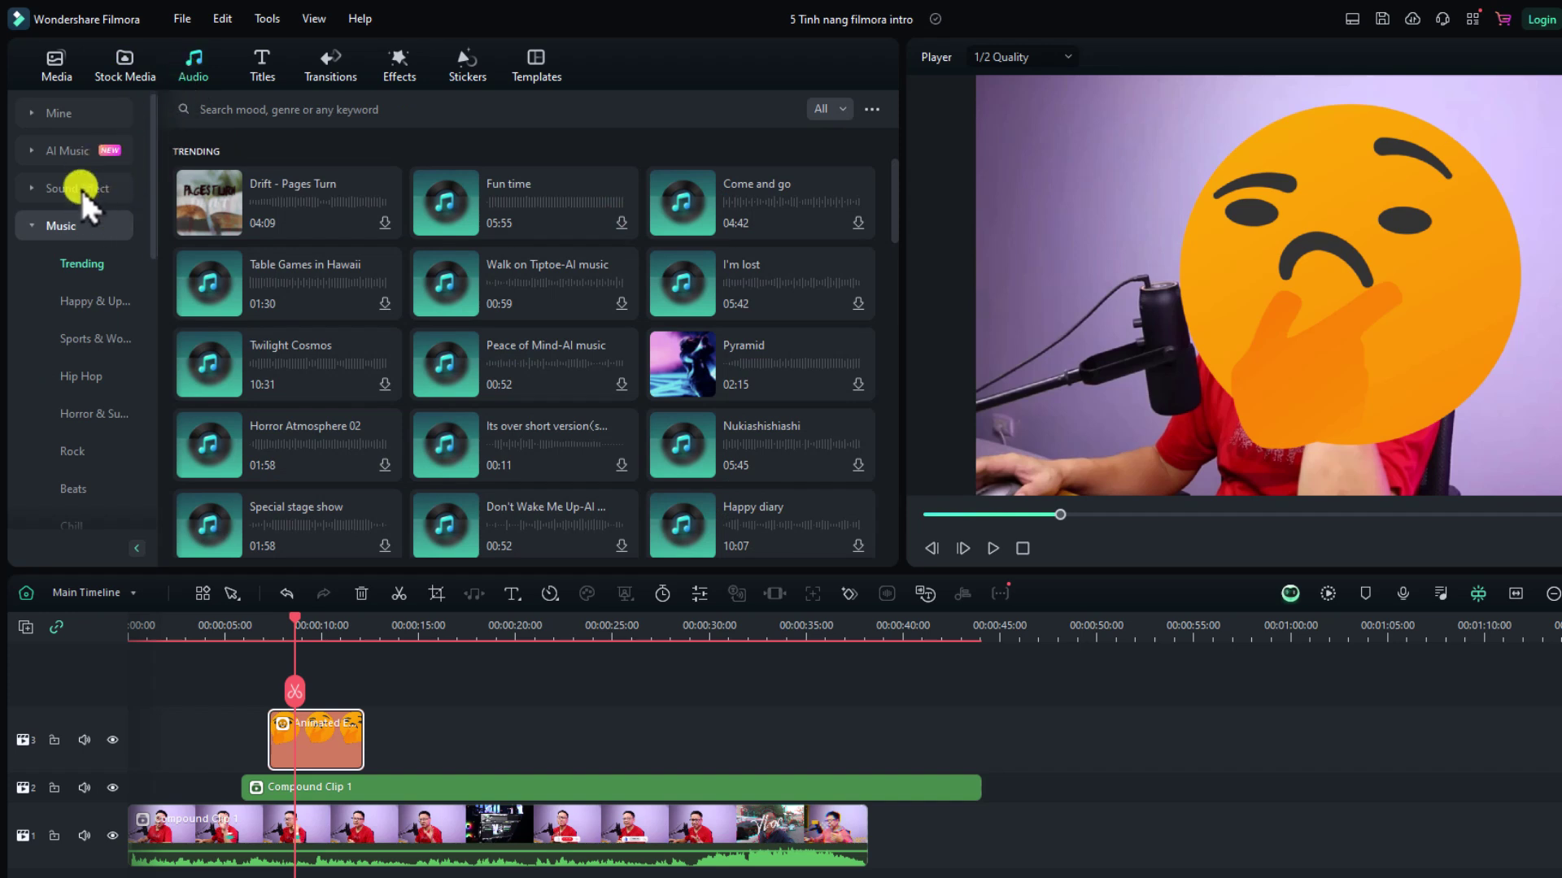
Scroll the audio categories, then bring up Trending titles such as Show Time and Neon Title 09
scroll(124, 308, down, 5)
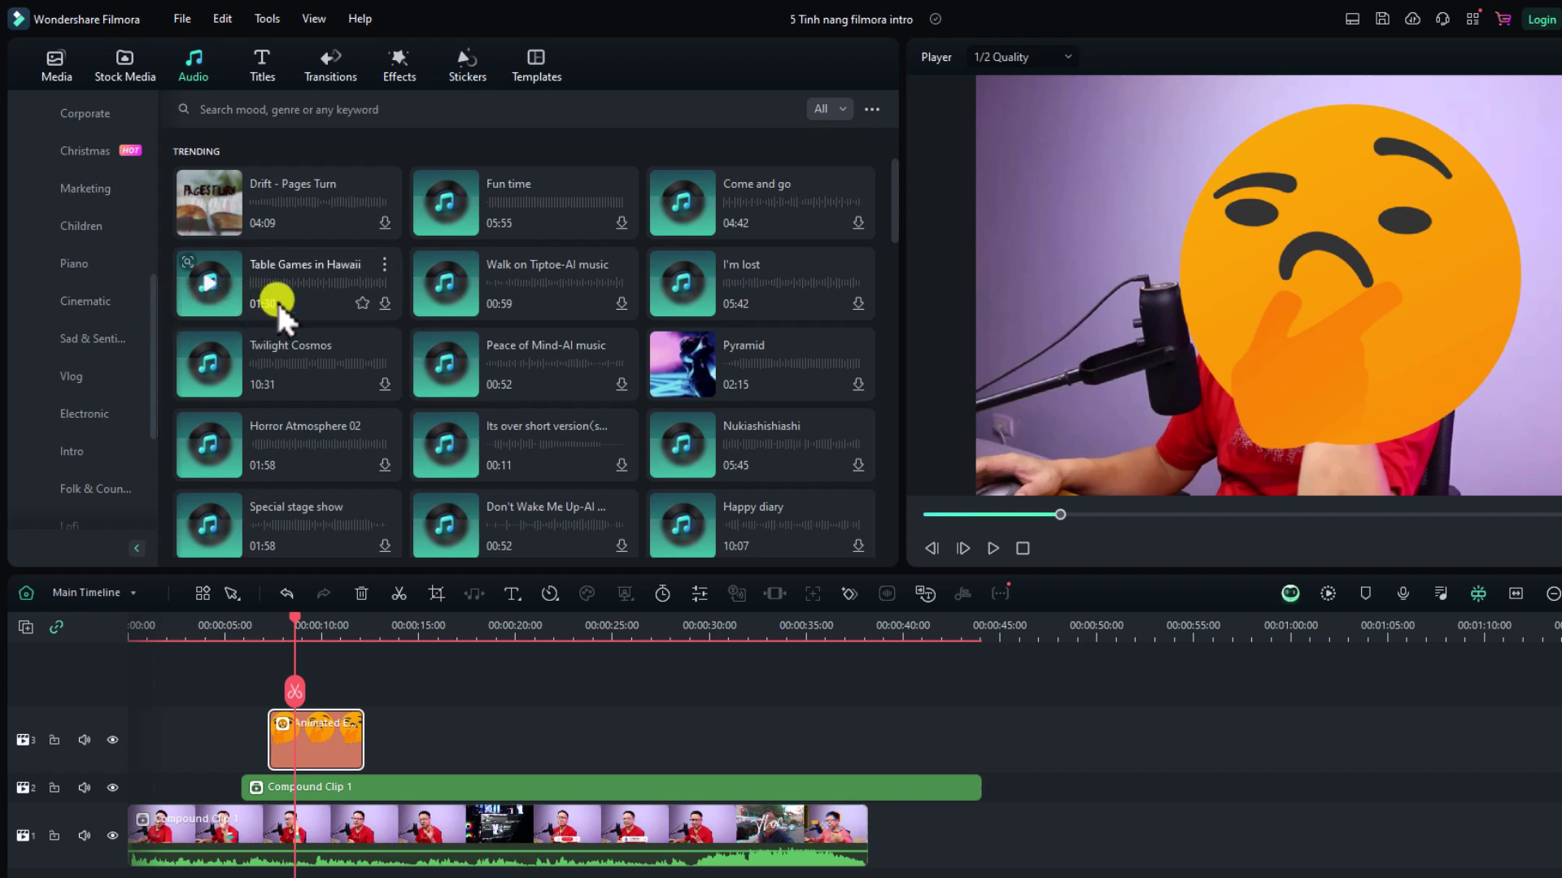
click(255, 67)
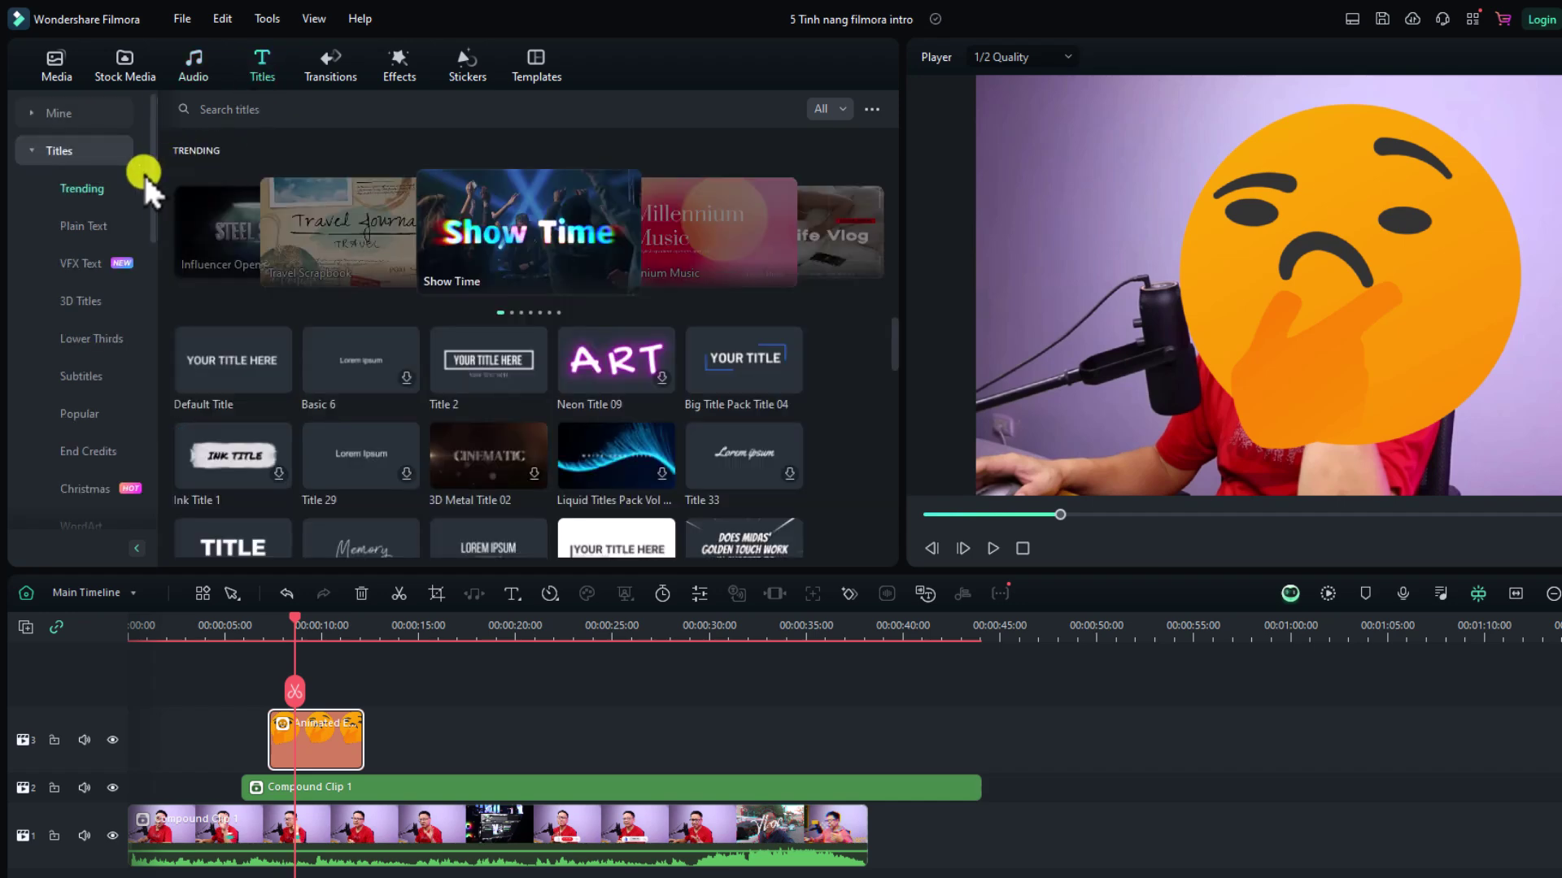
Place the 3D Text Plastic MG title from 3D Titles on track 3, then show the transitions
click(101, 227)
click(81, 264)
click(79, 306)
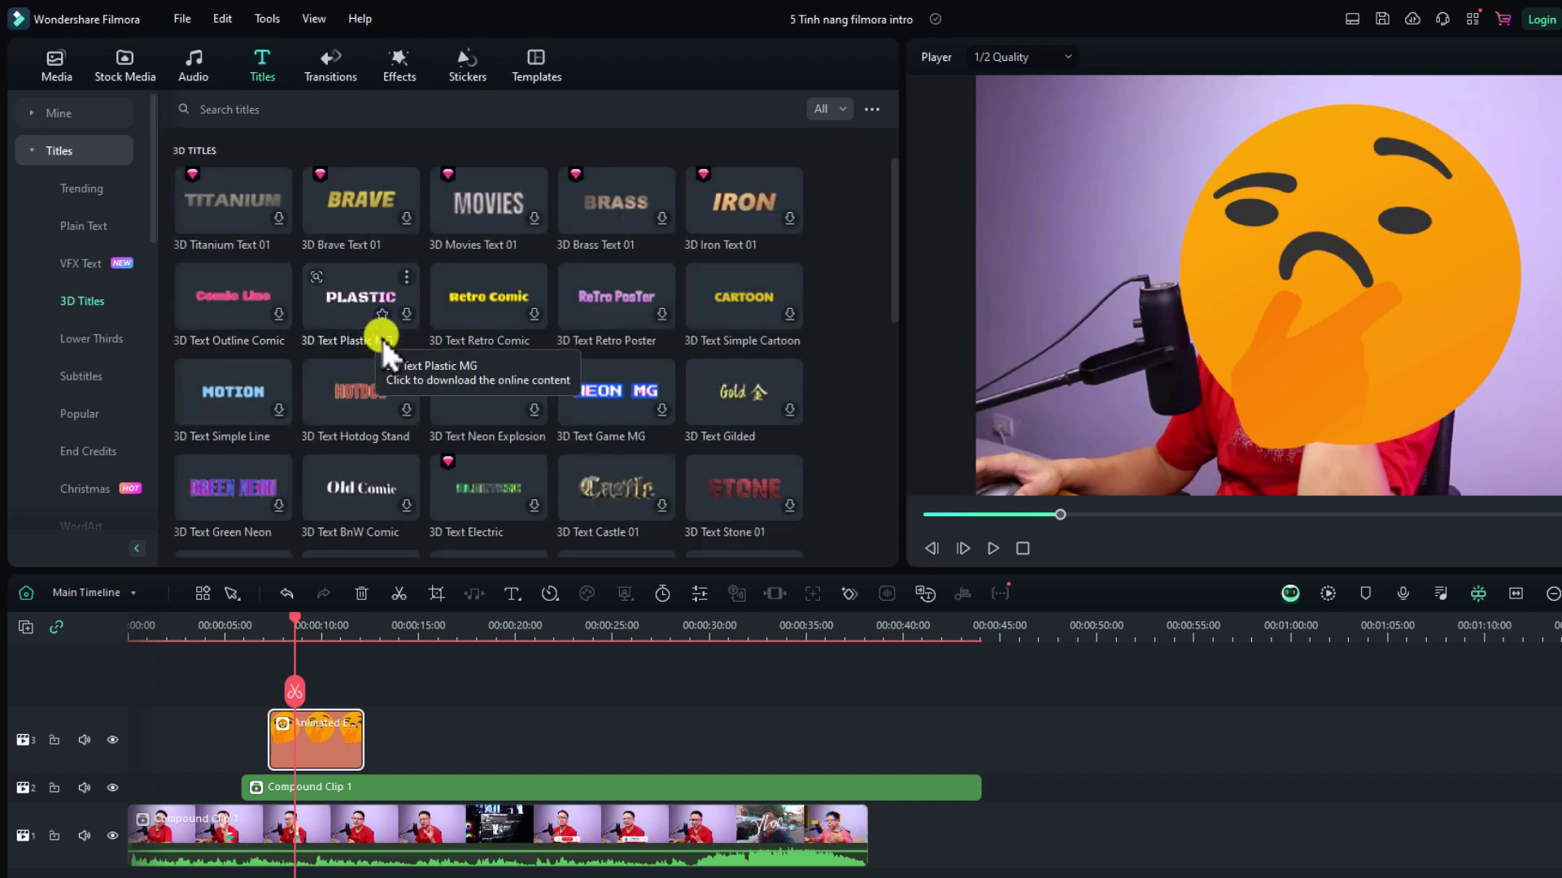
drag(351, 319, 430, 736)
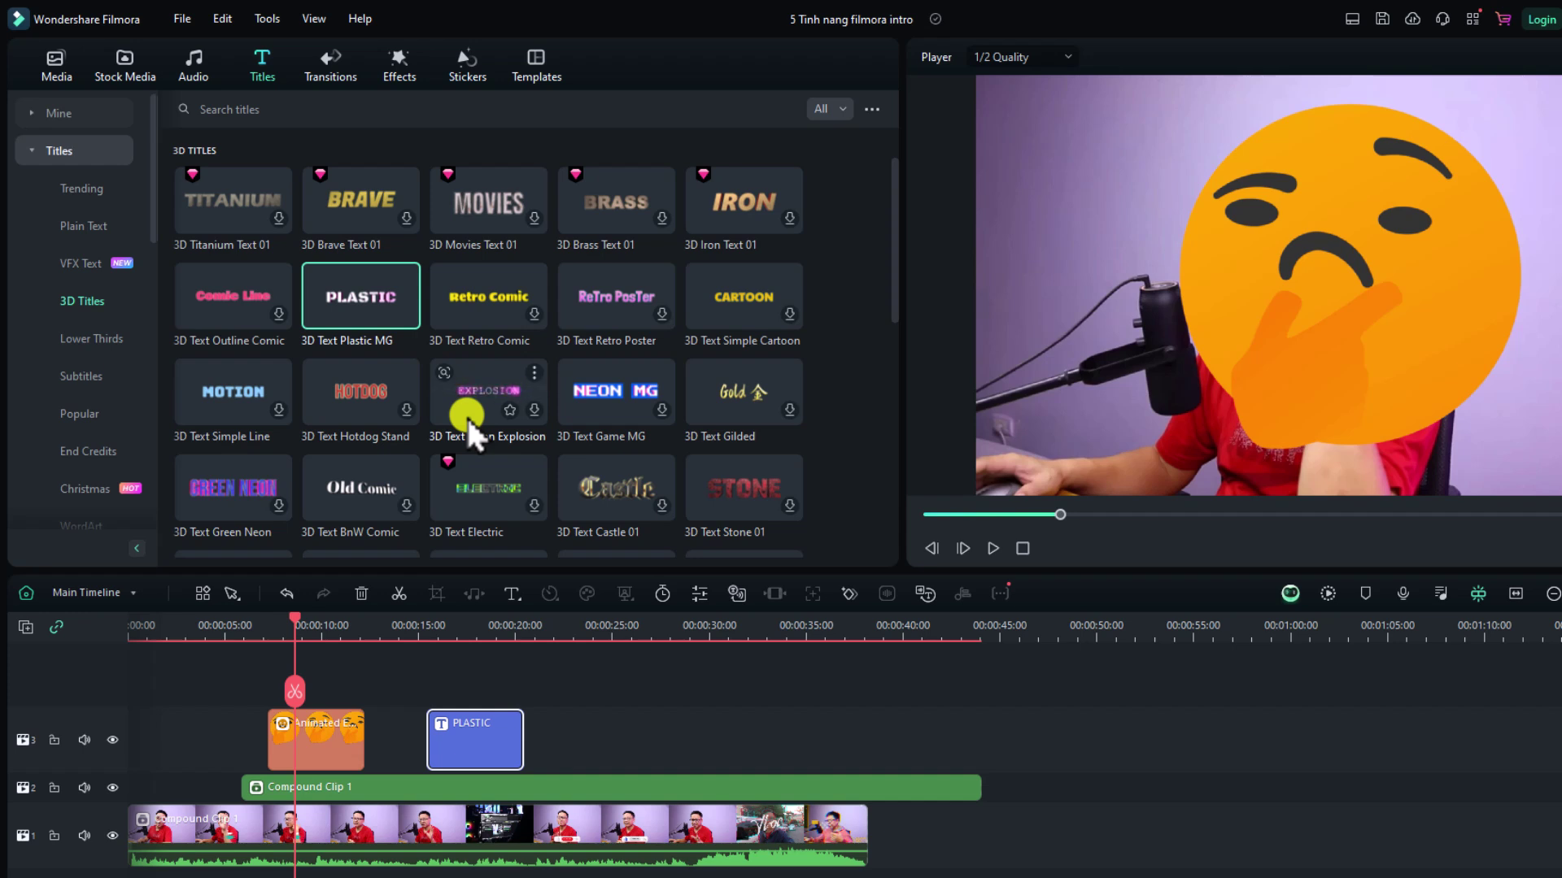
click(316, 81)
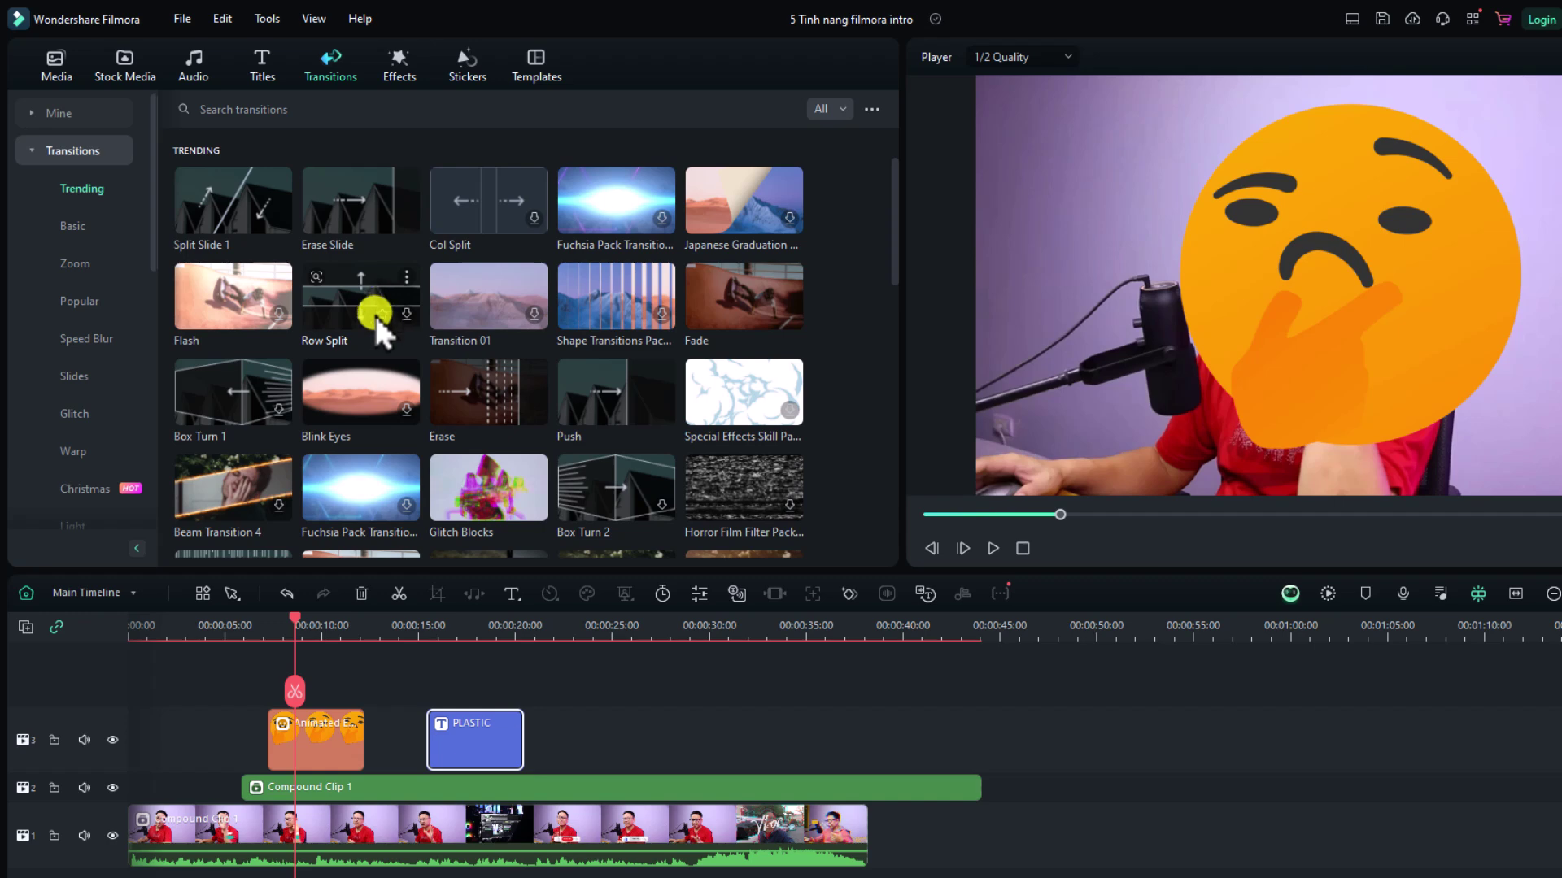
Download Beam Transition 2, apply it to the end of the track-1 clip, and play the timeline
scroll(340, 340, down, 10)
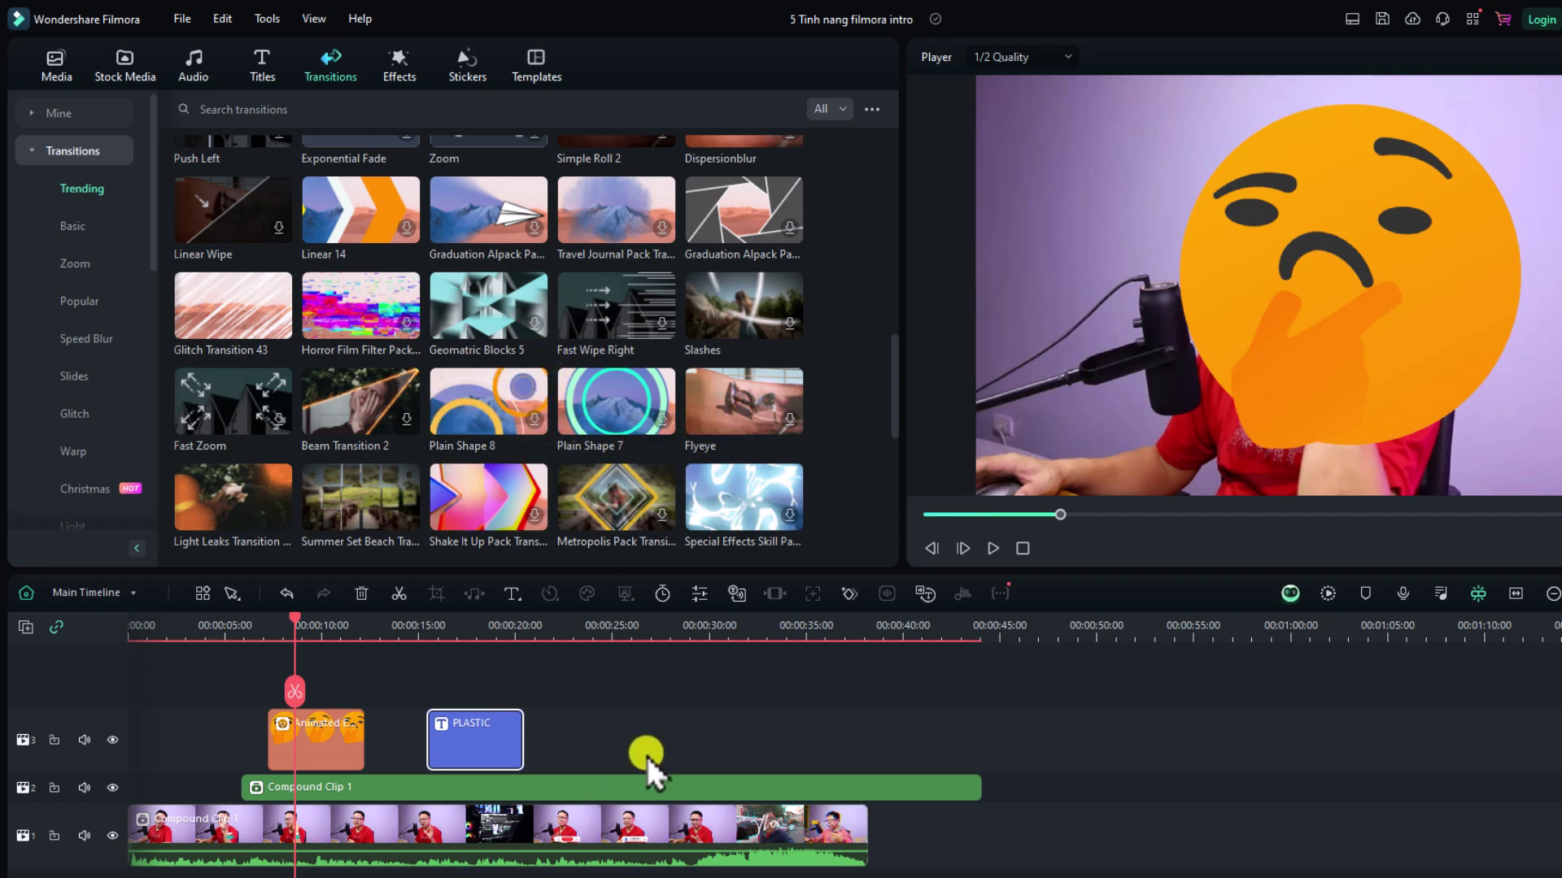
click(350, 418)
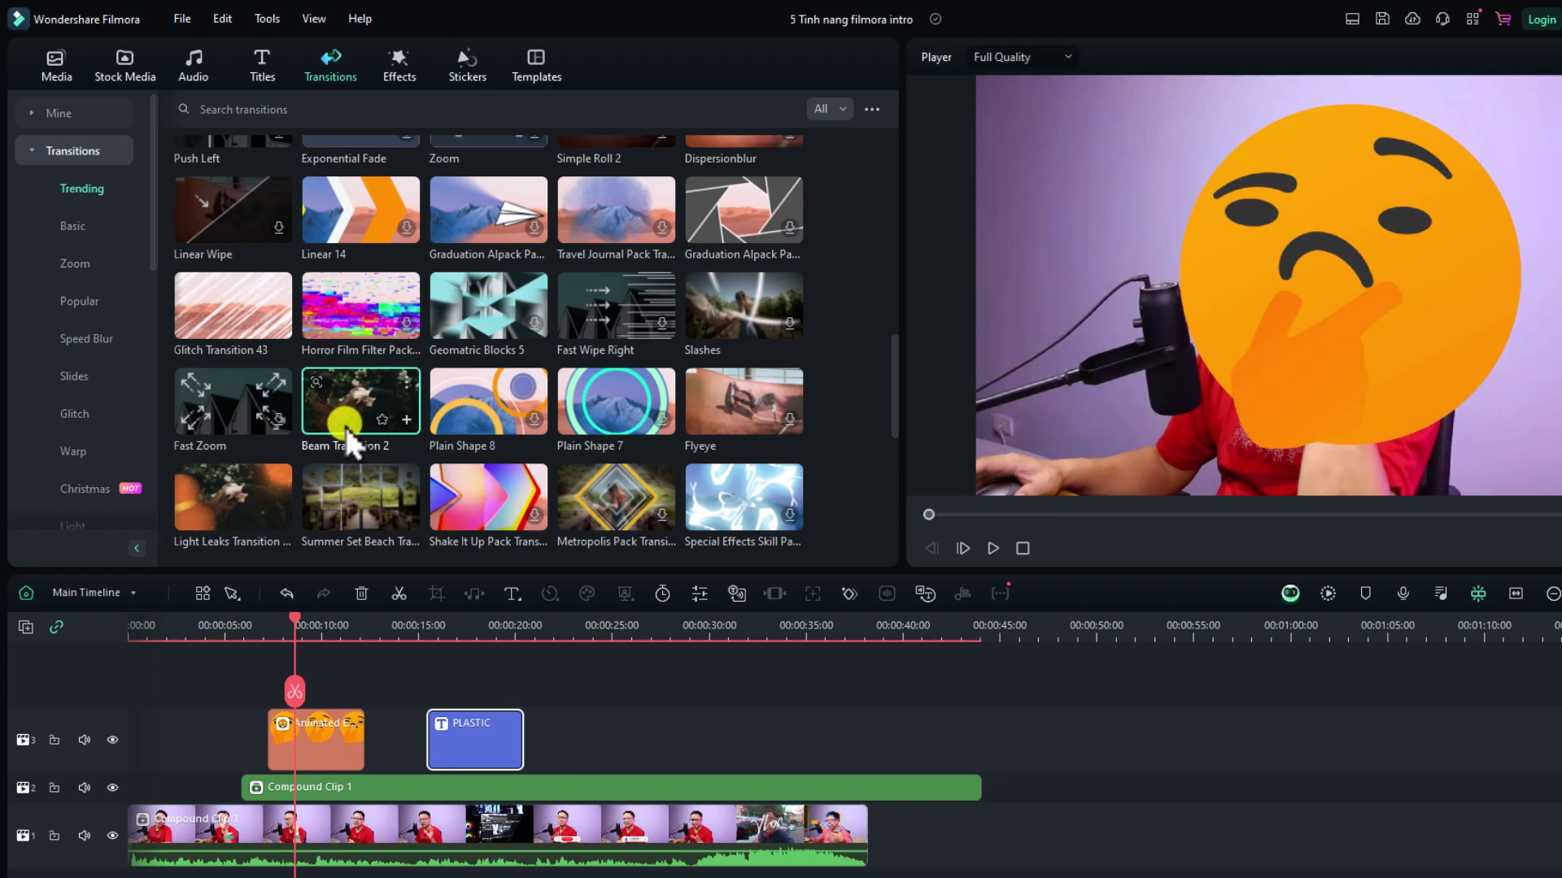
drag(339, 425, 838, 845)
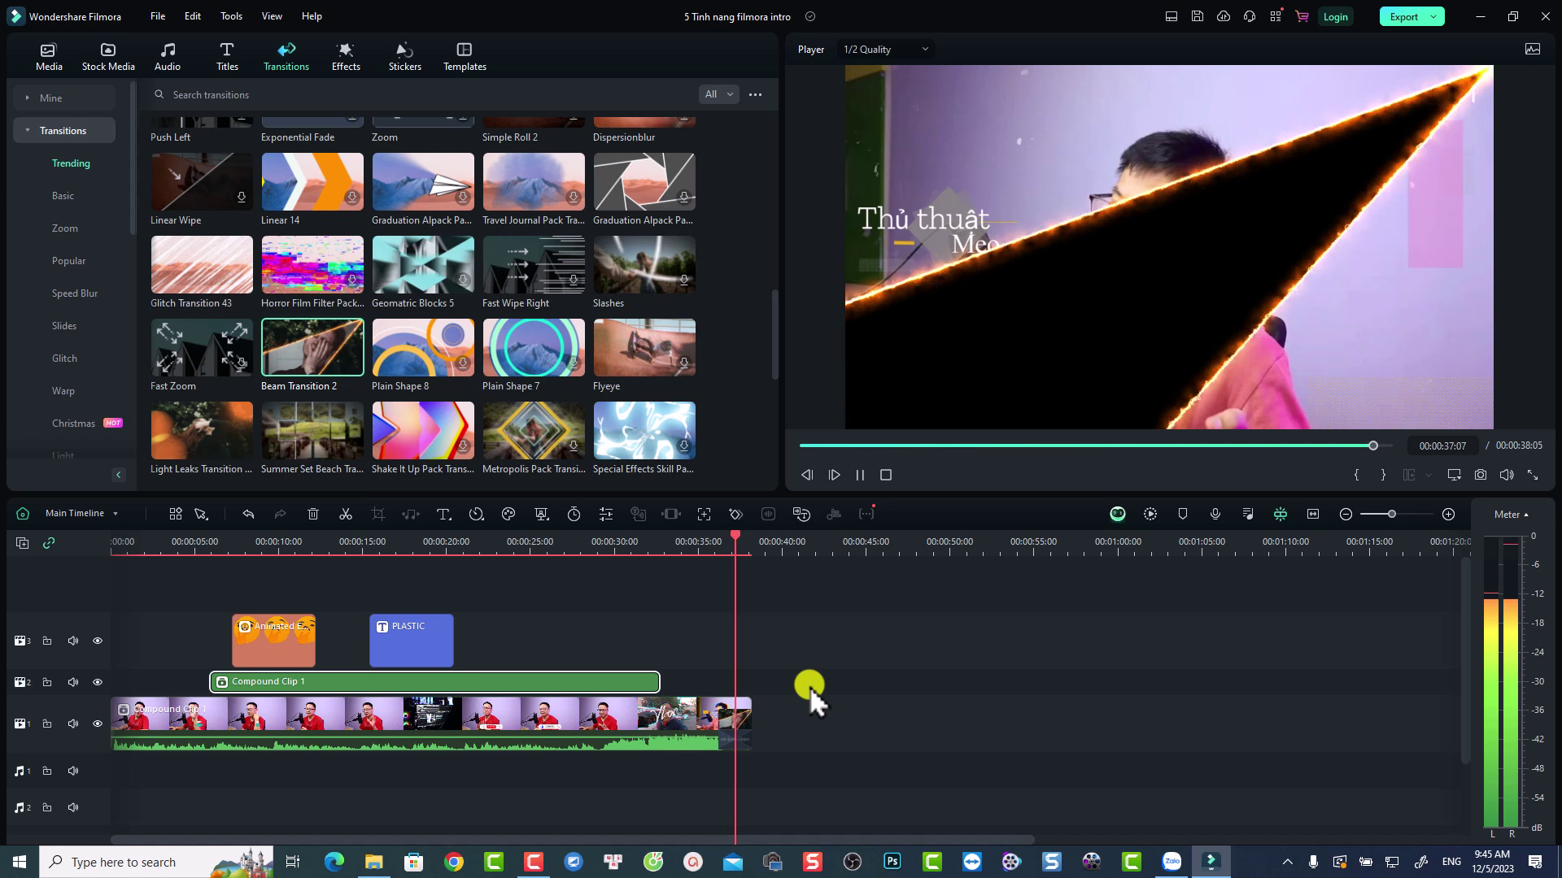
key(space)
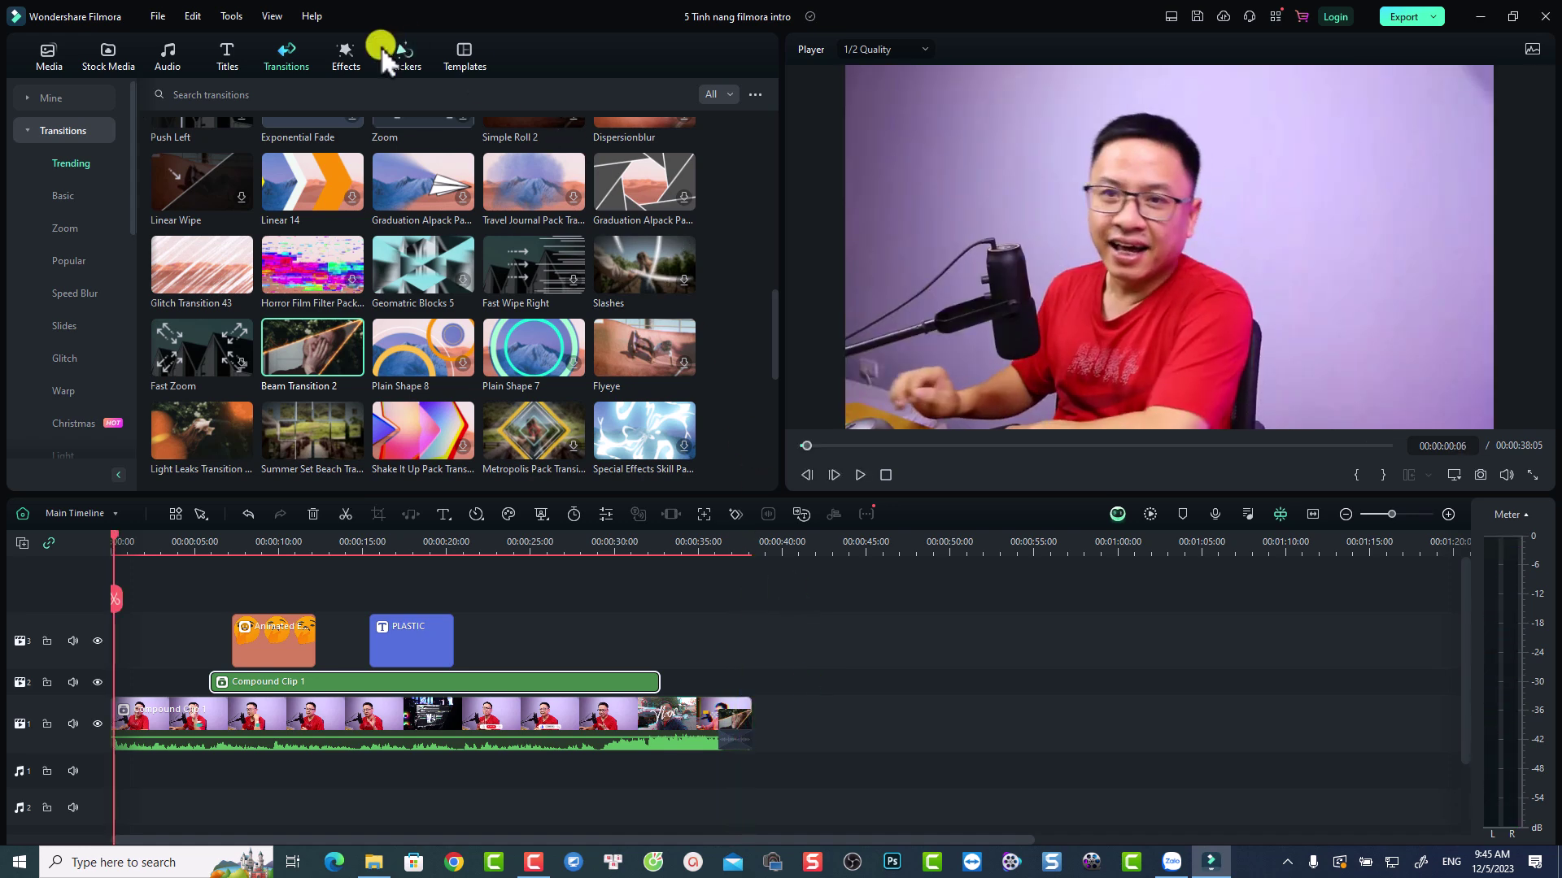
Browse the Effects and Stickers libraries, then show the Basic Split Screen templates like Split Screen 4
click(349, 54)
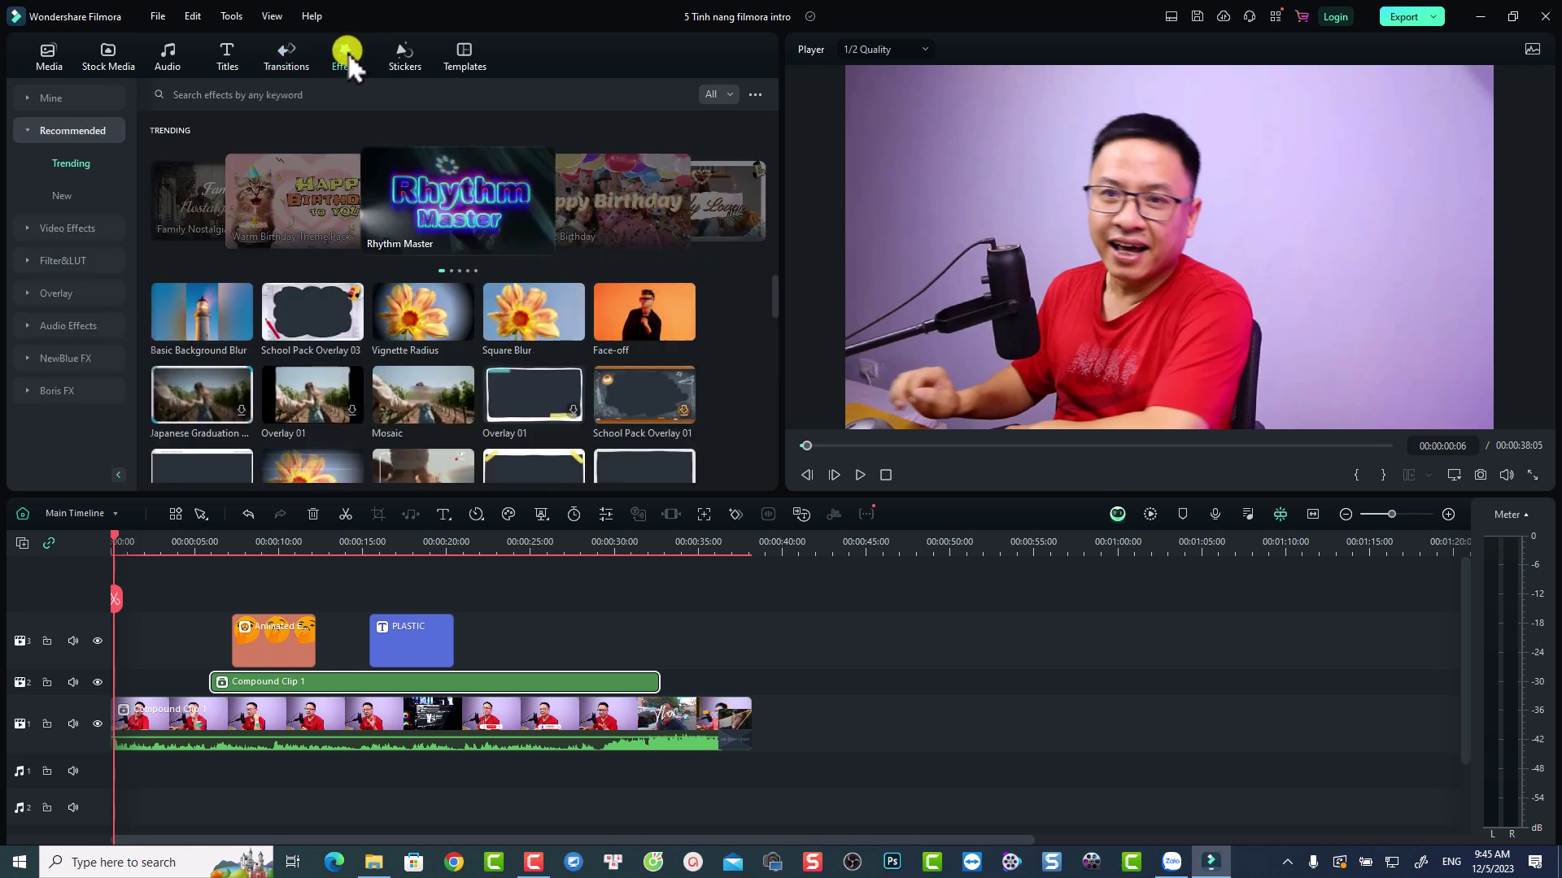
click(401, 57)
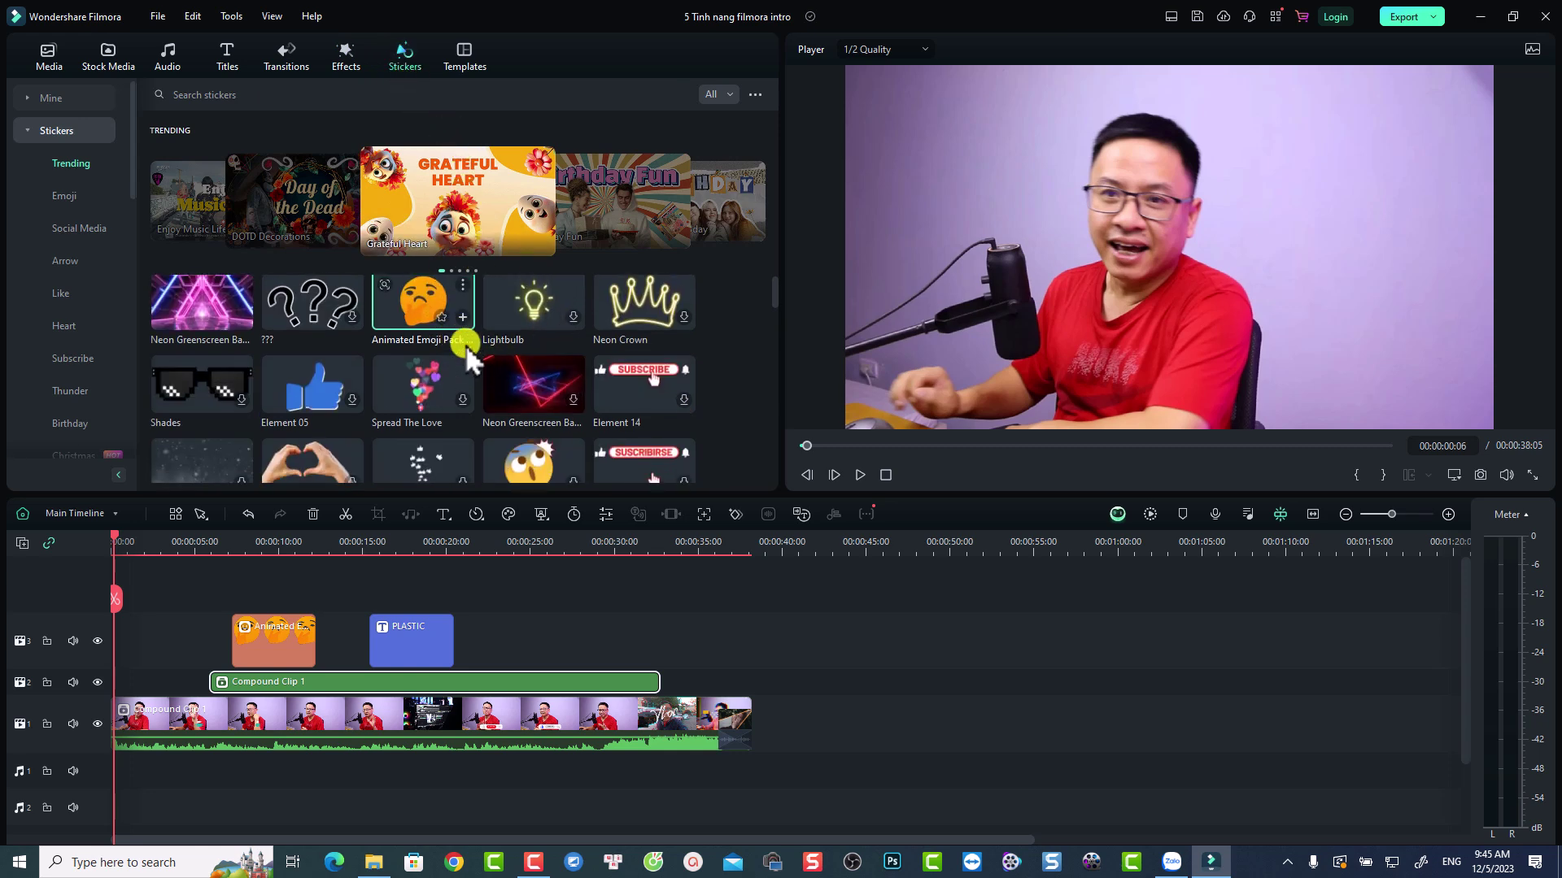
scroll(465, 344, down, 5)
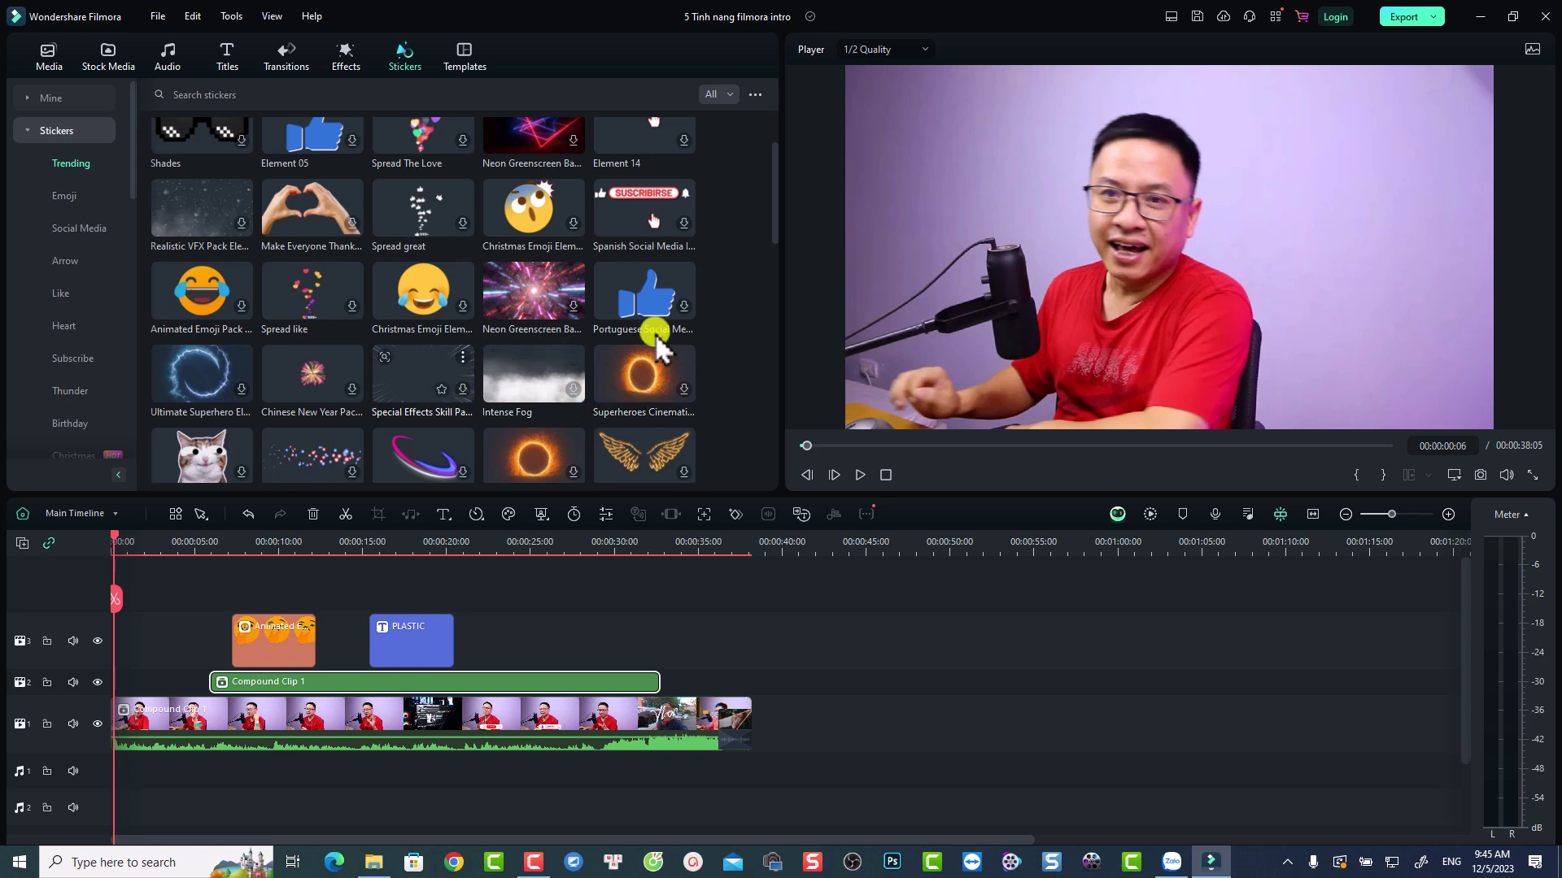
click(467, 67)
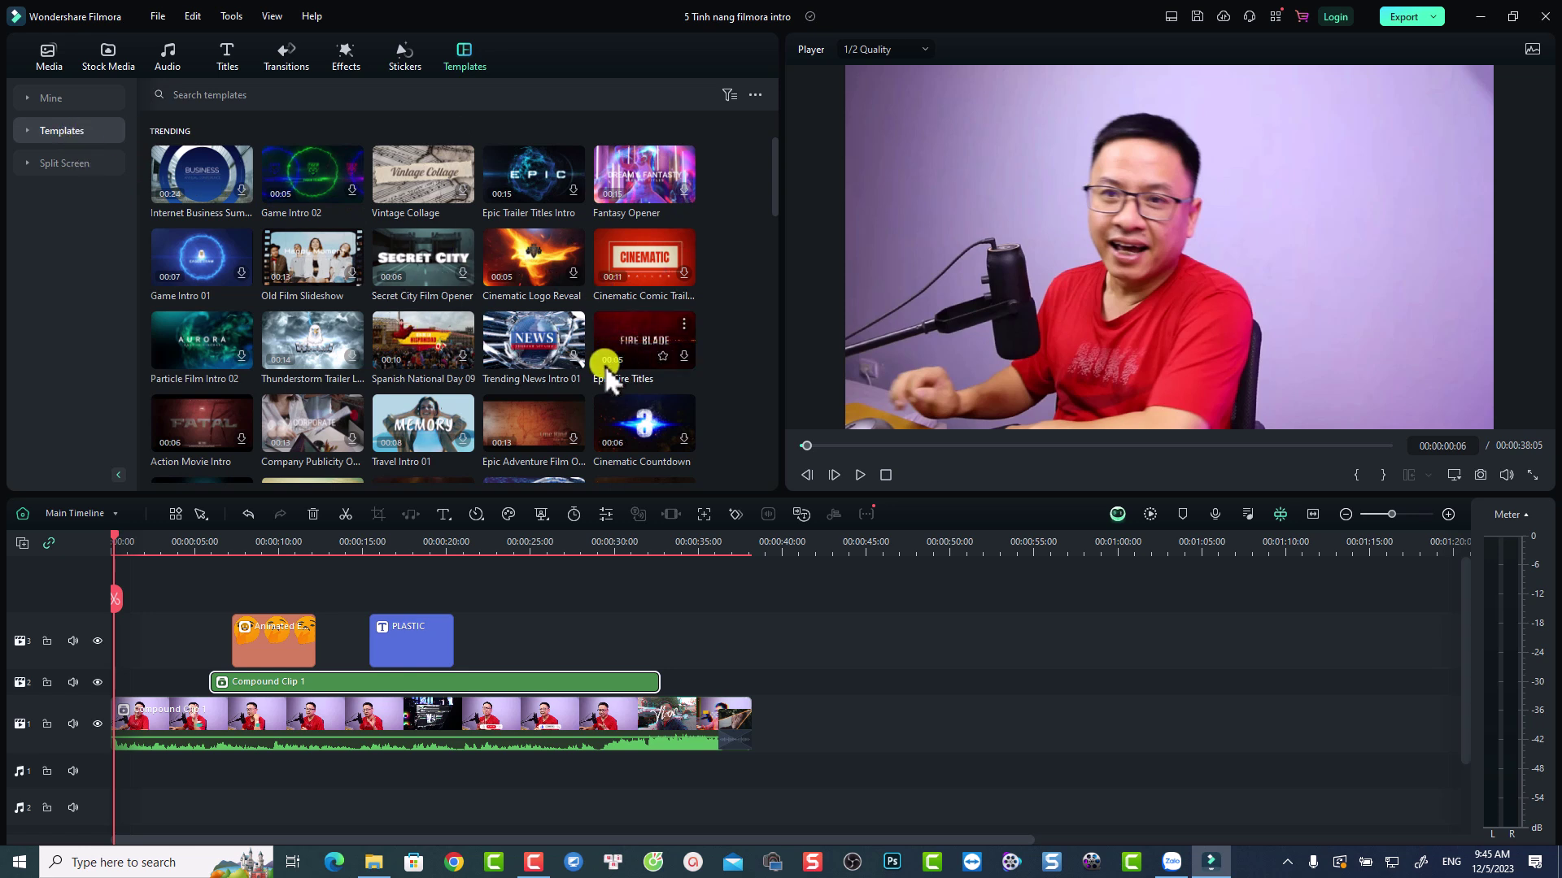
click(29, 165)
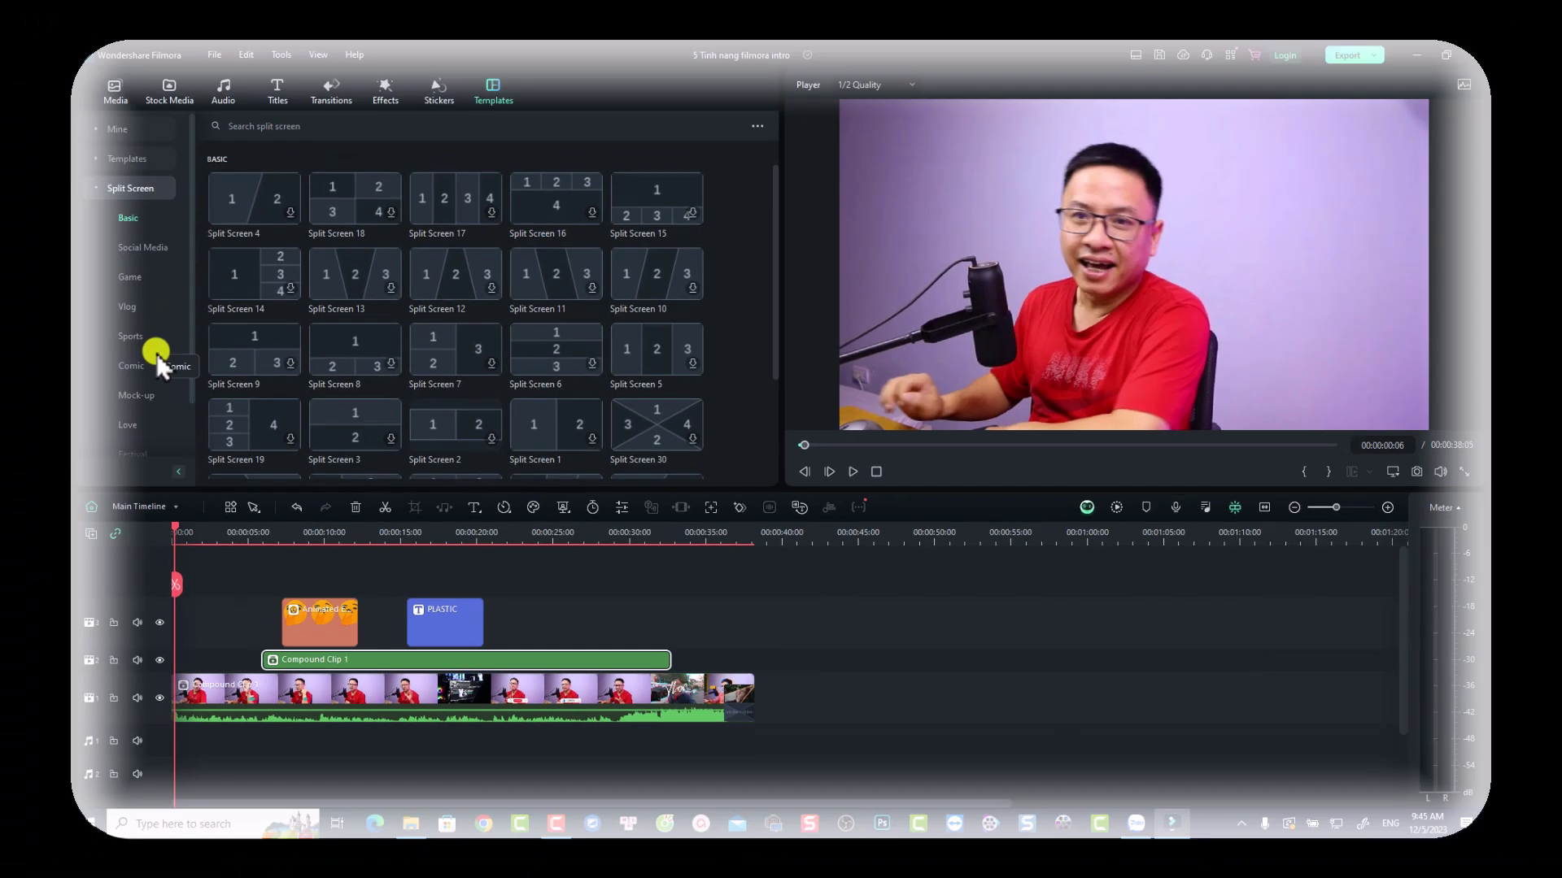